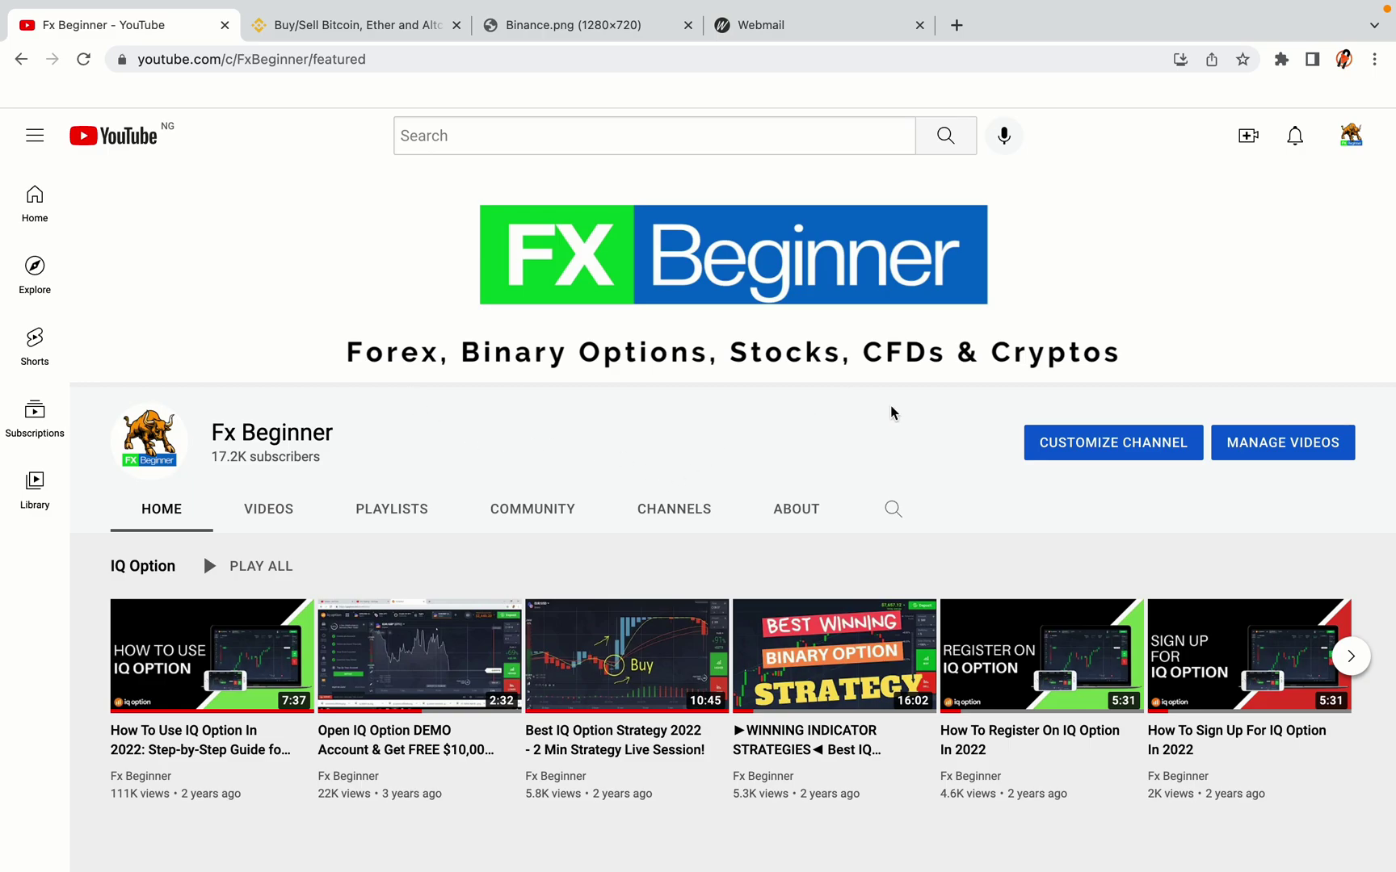
Switch from the Fx Beginner YouTube channel to the Binance homepage tab
click(346, 24)
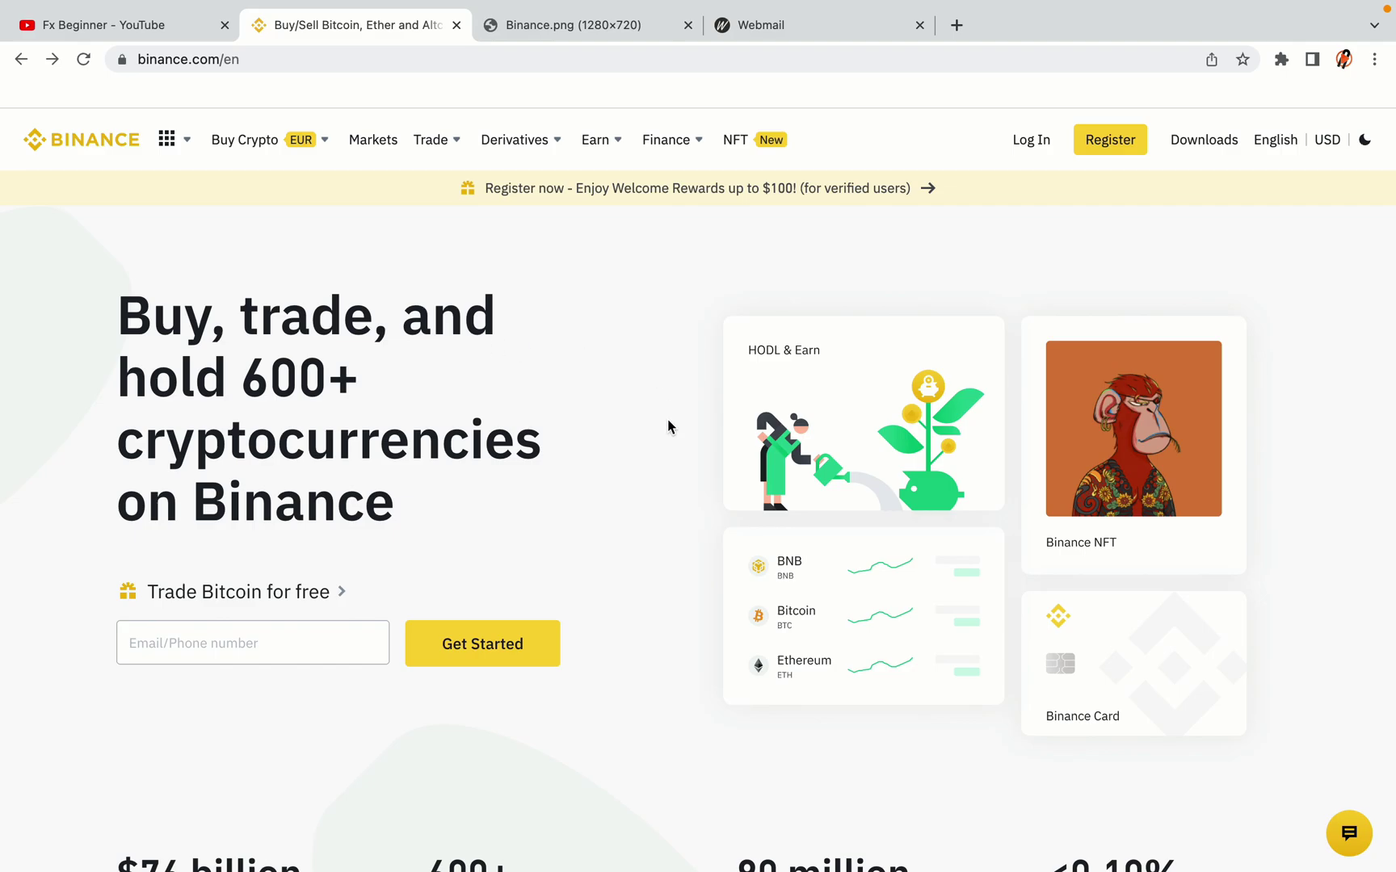
scroll(677, 481, down, 4)
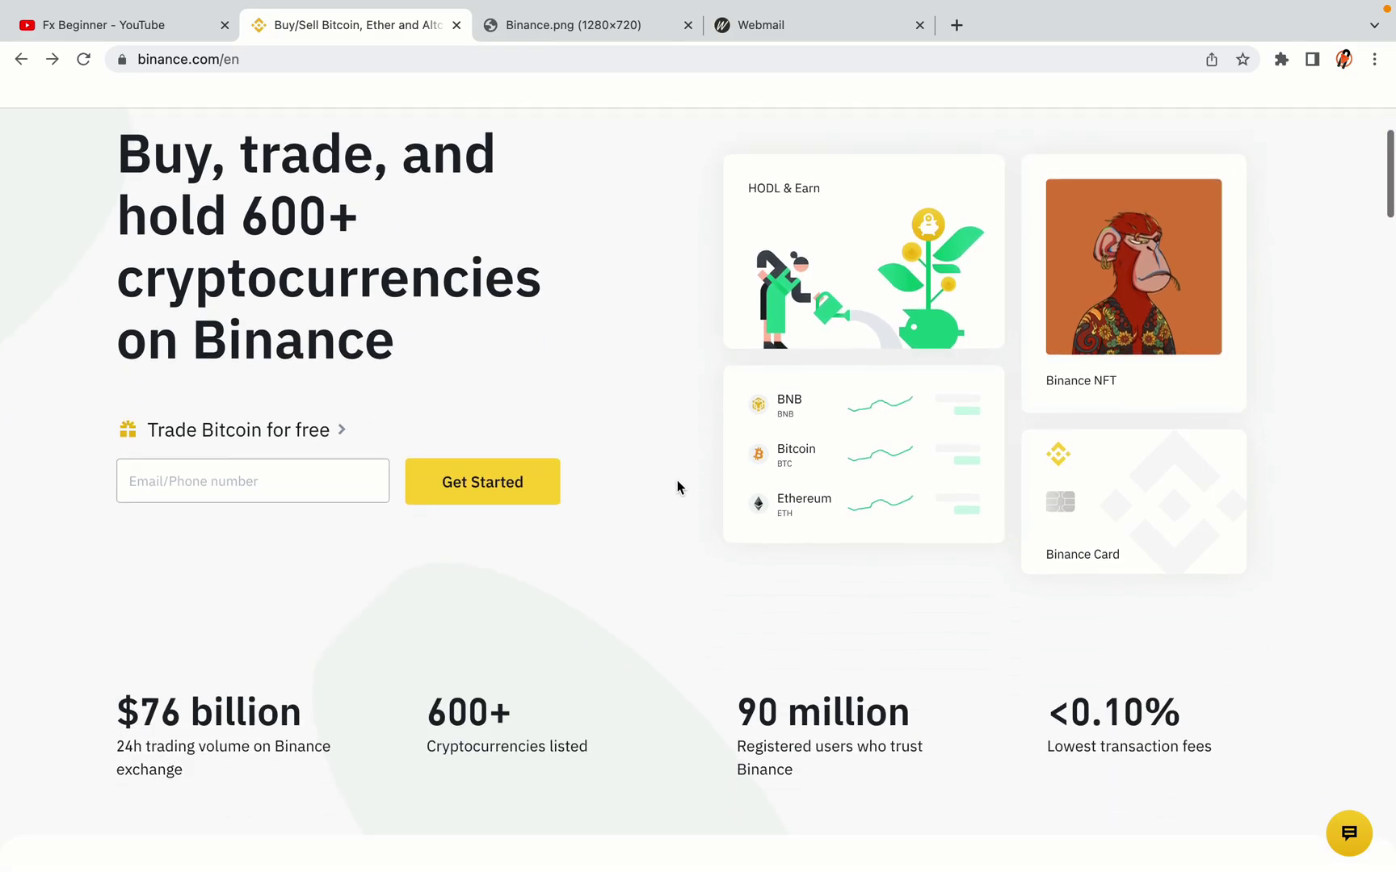
scroll(677, 487, down, 1)
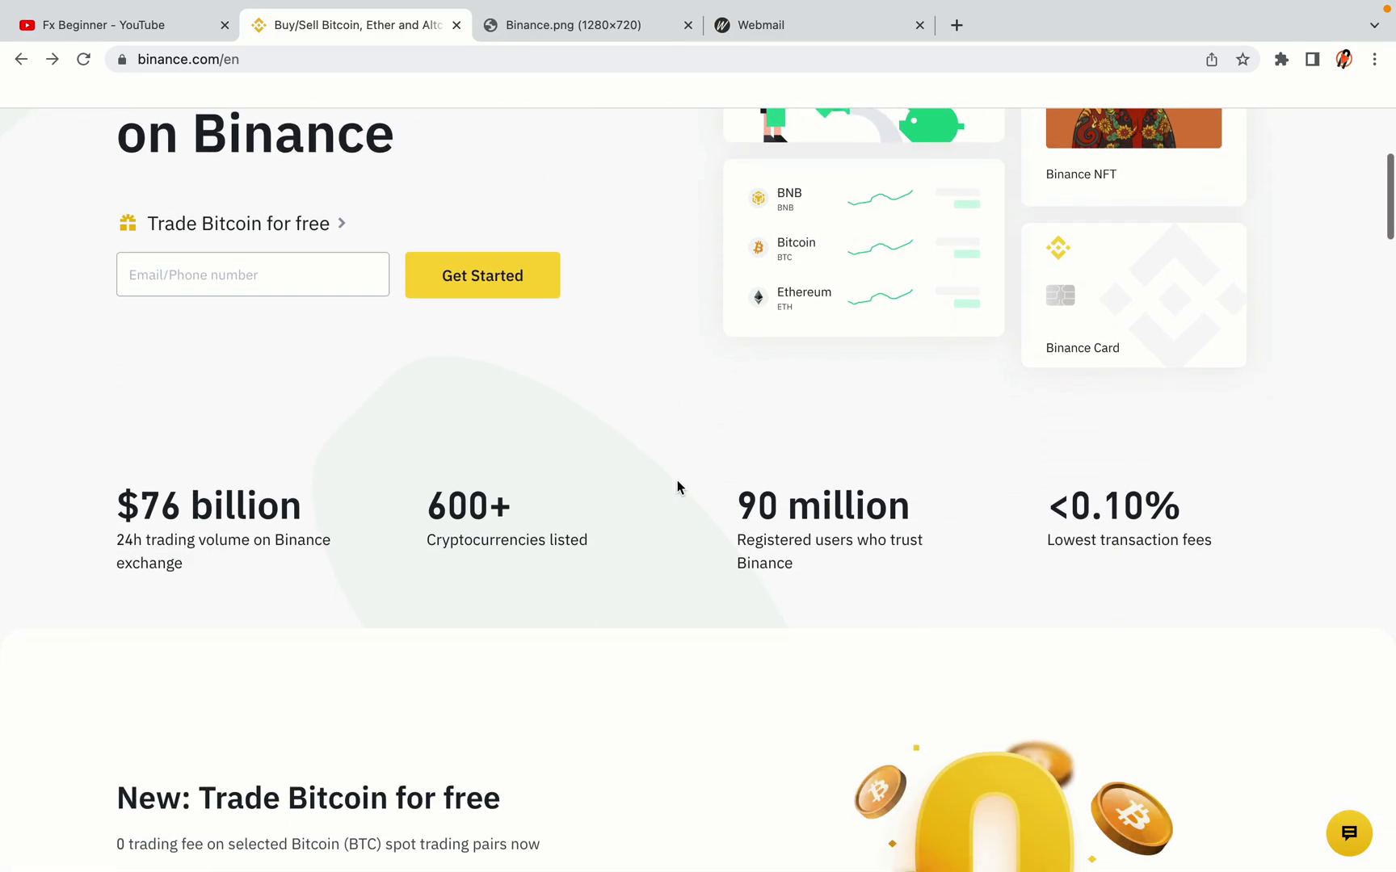
scroll(676, 487, down, 5)
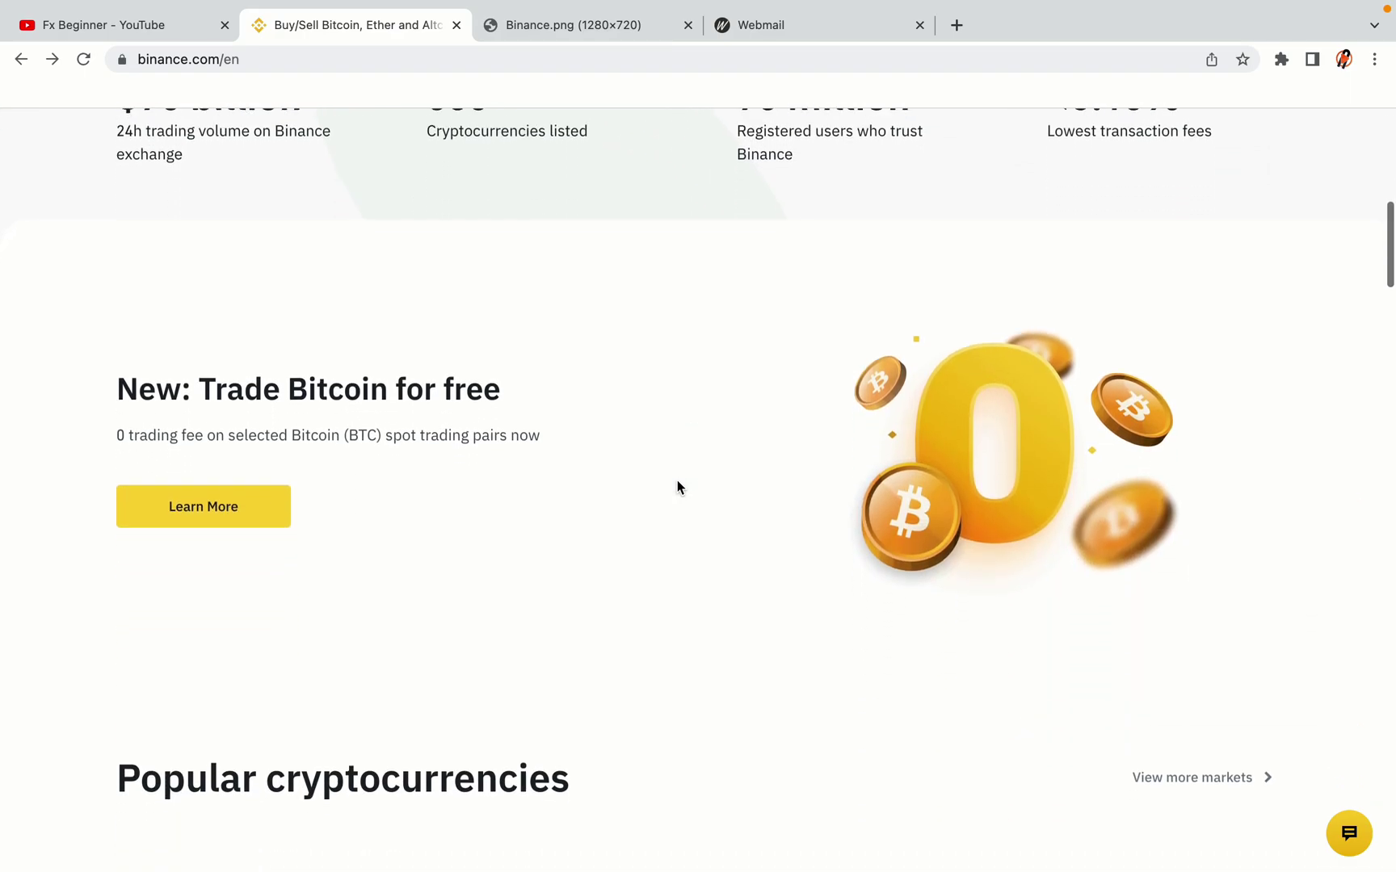
scroll(676, 487, up, 3)
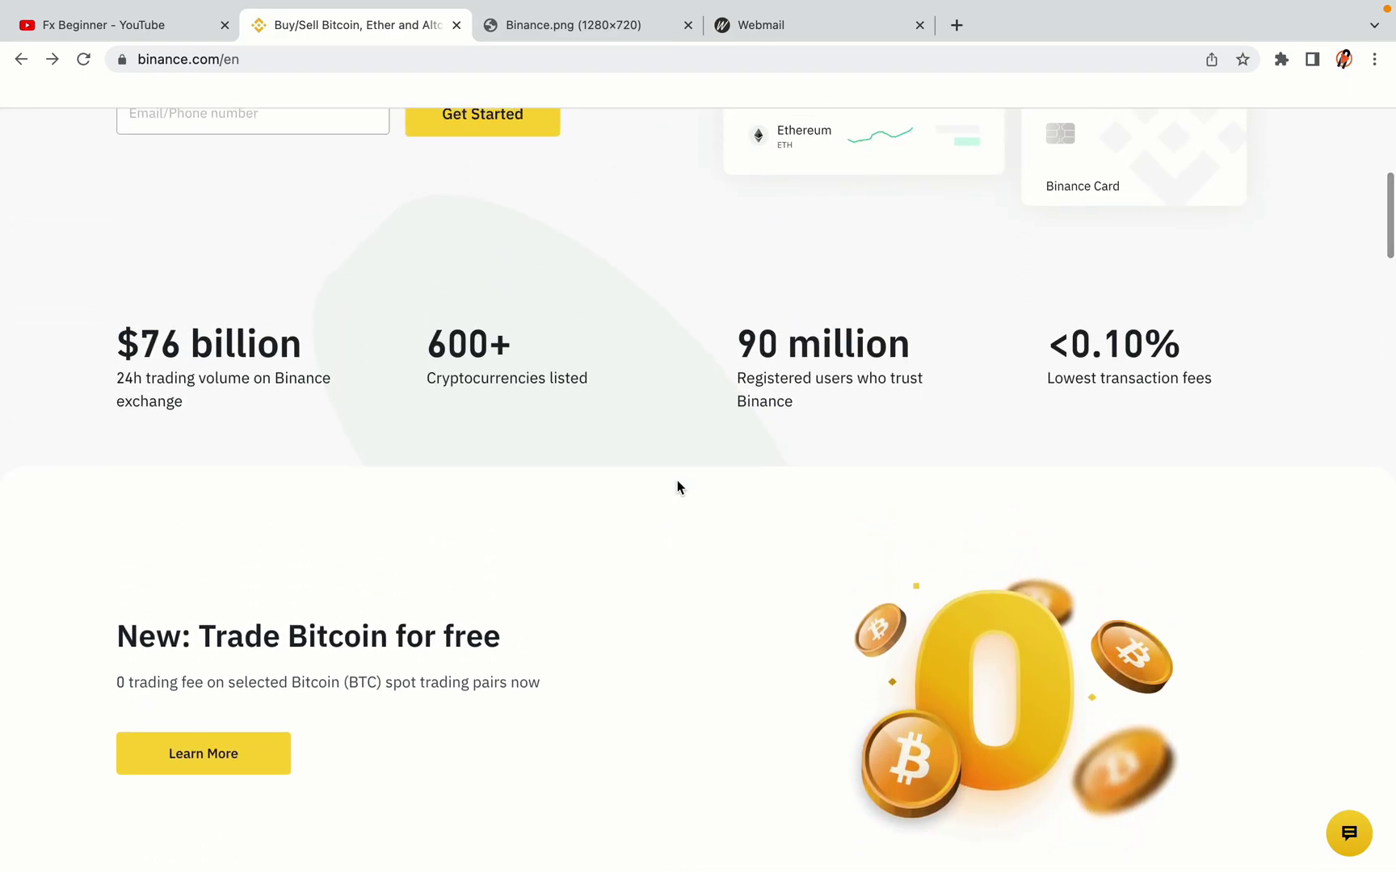
scroll(677, 487, down, 10)
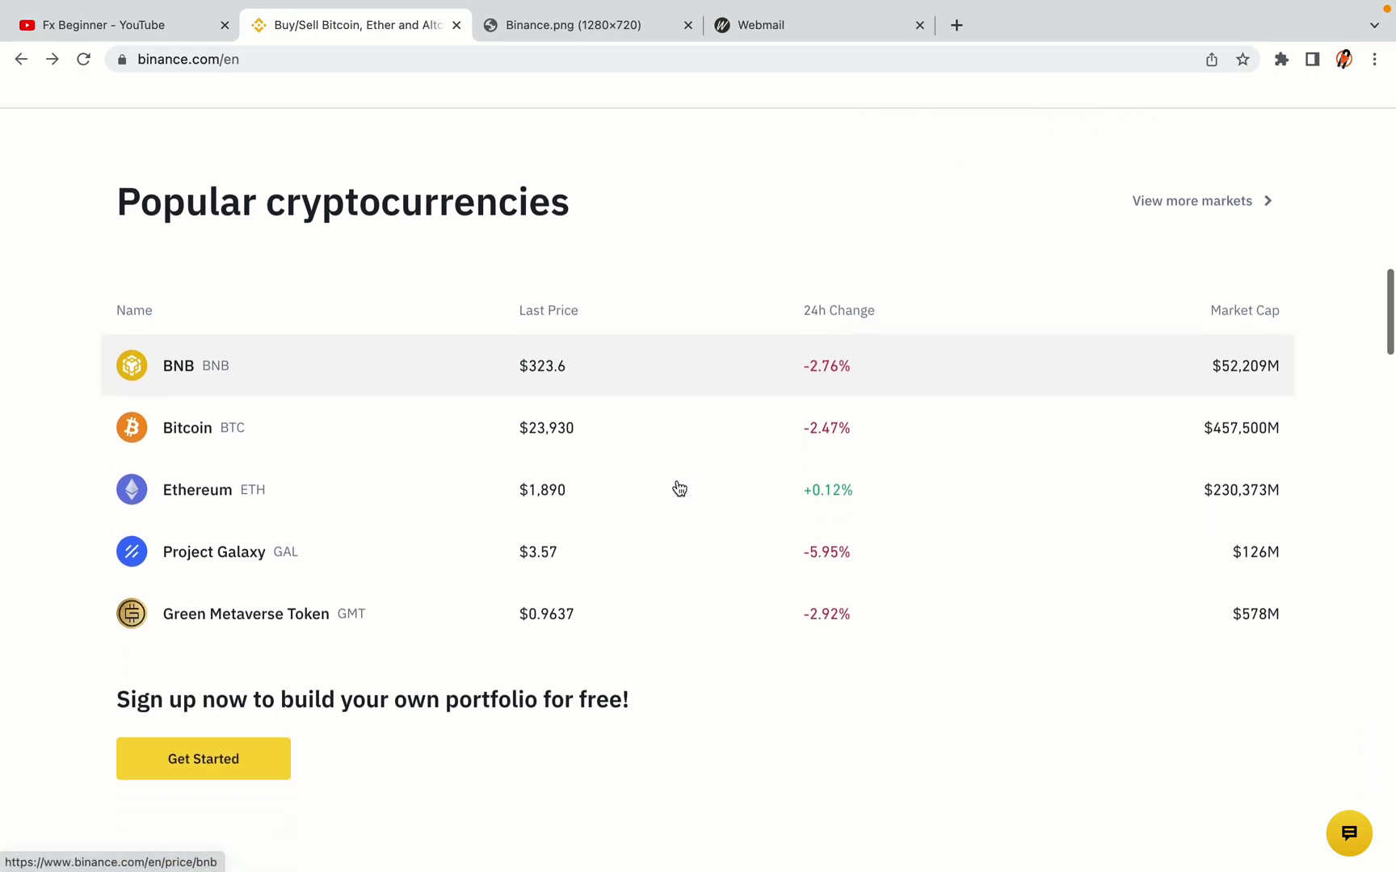
scroll(679, 488, down, 3)
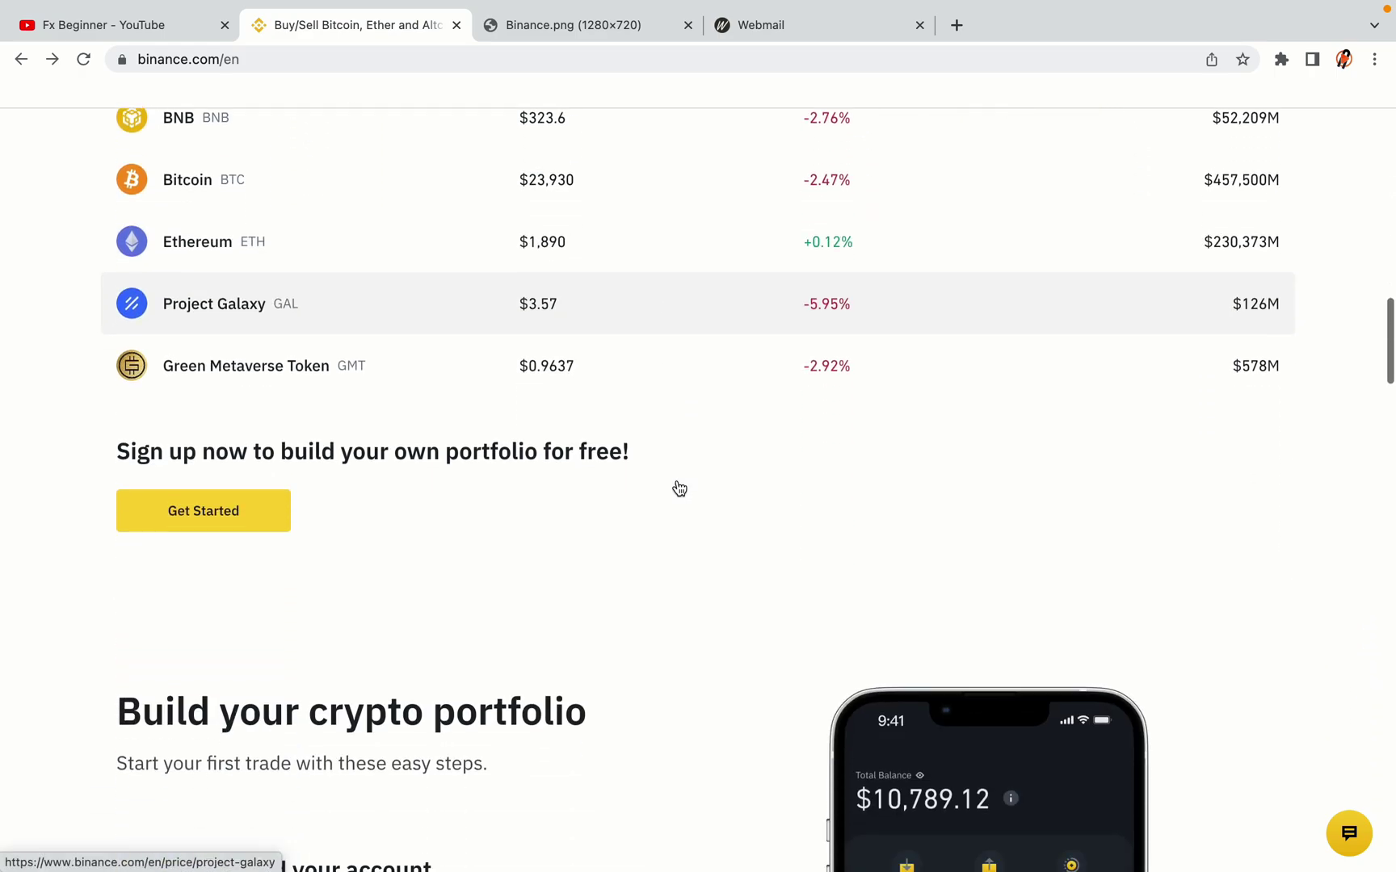
scroll(678, 488, down, 7)
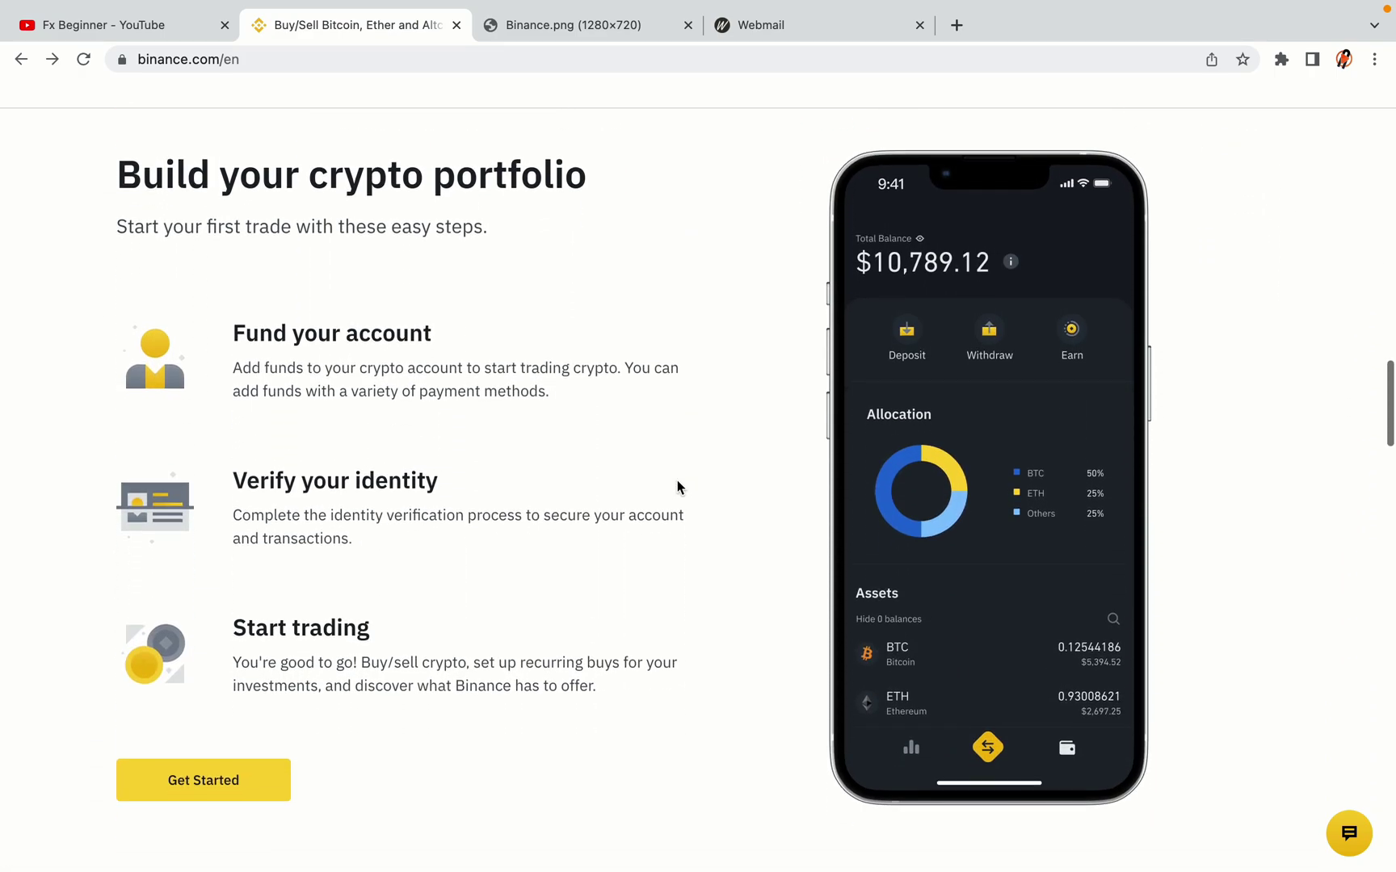
scroll(676, 487, down, 9)
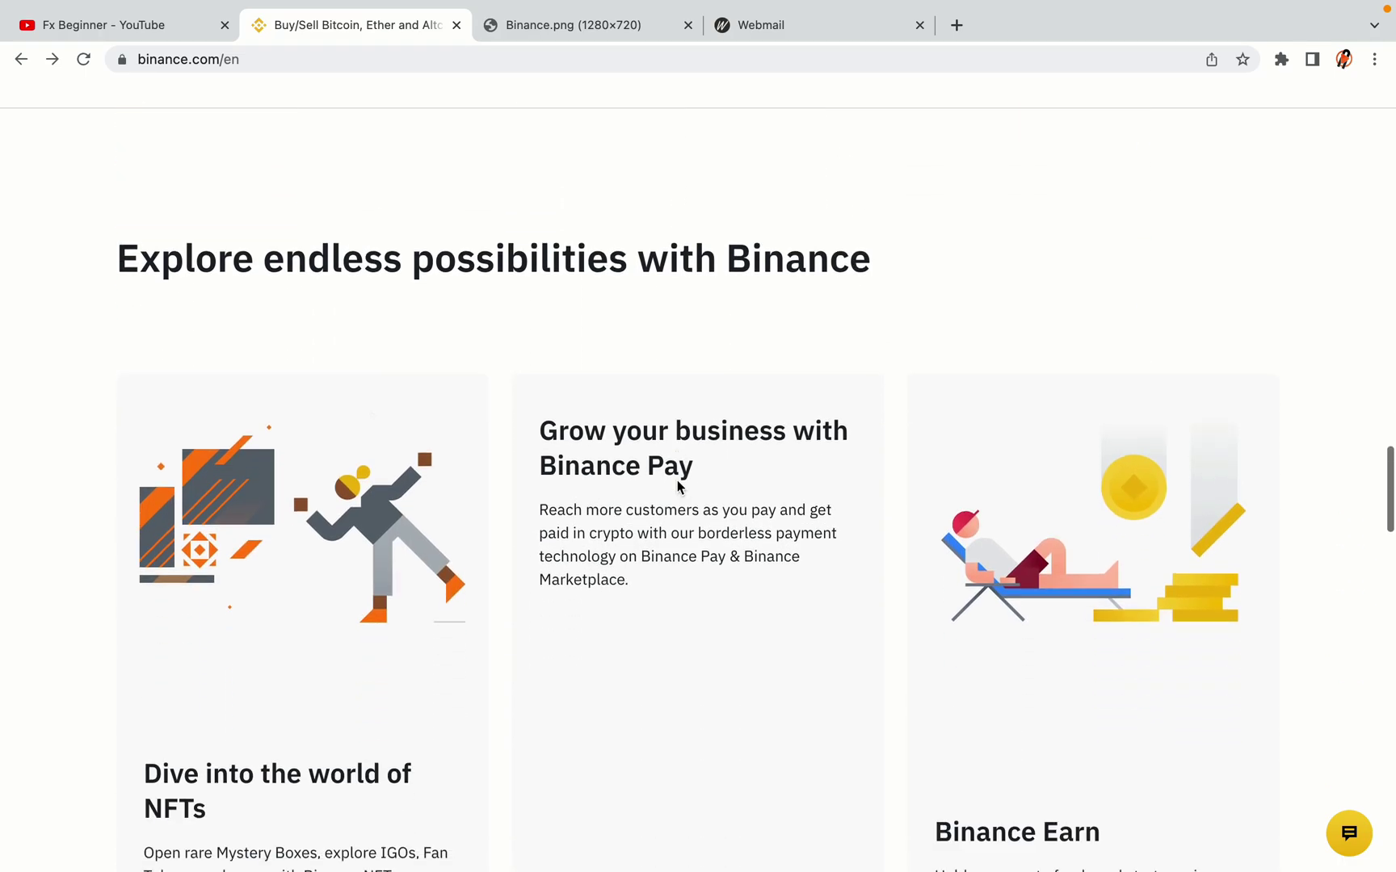
scroll(677, 485, down, 10)
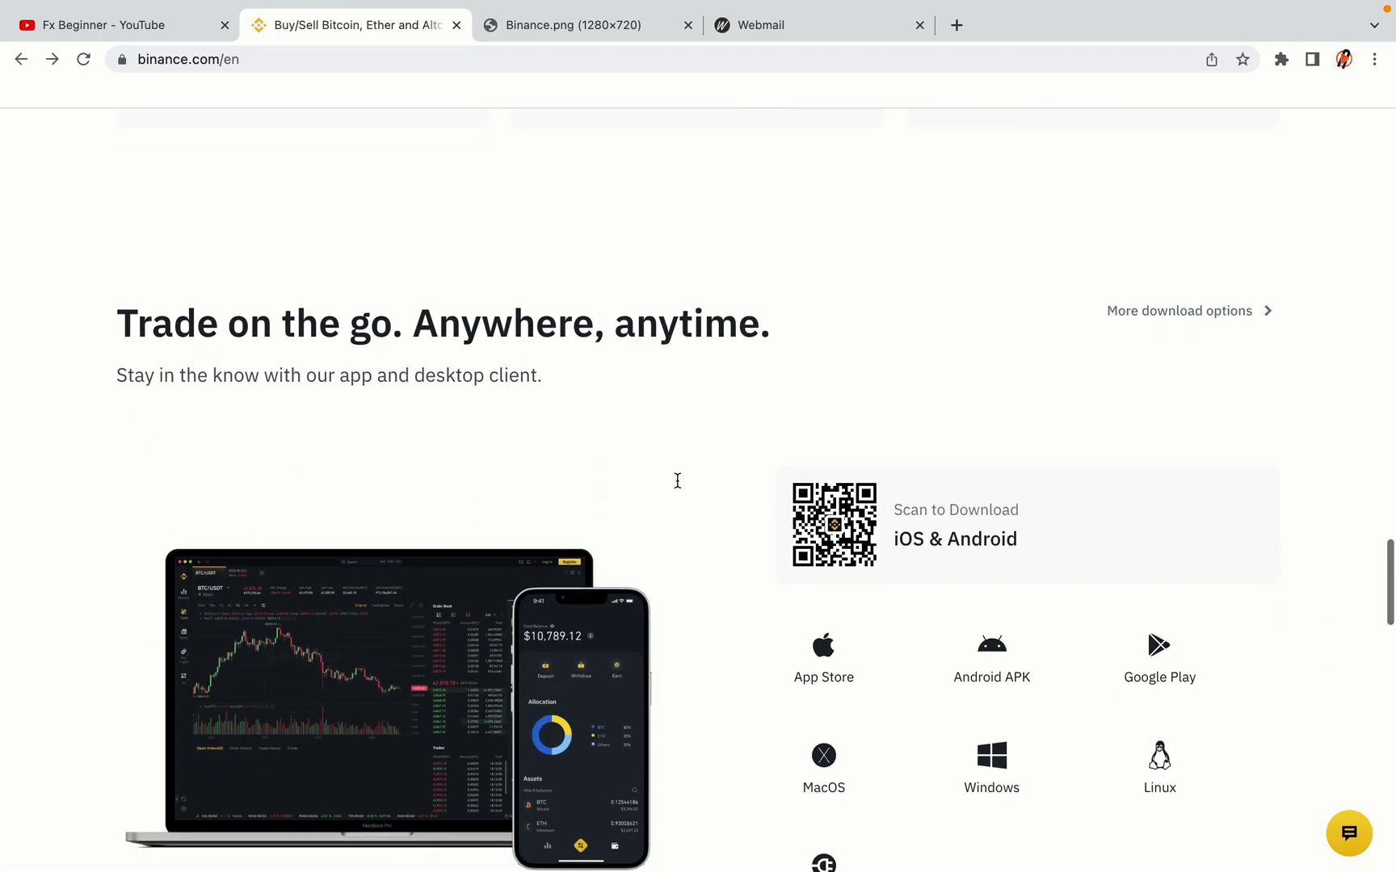
scroll(677, 479, down, 7)
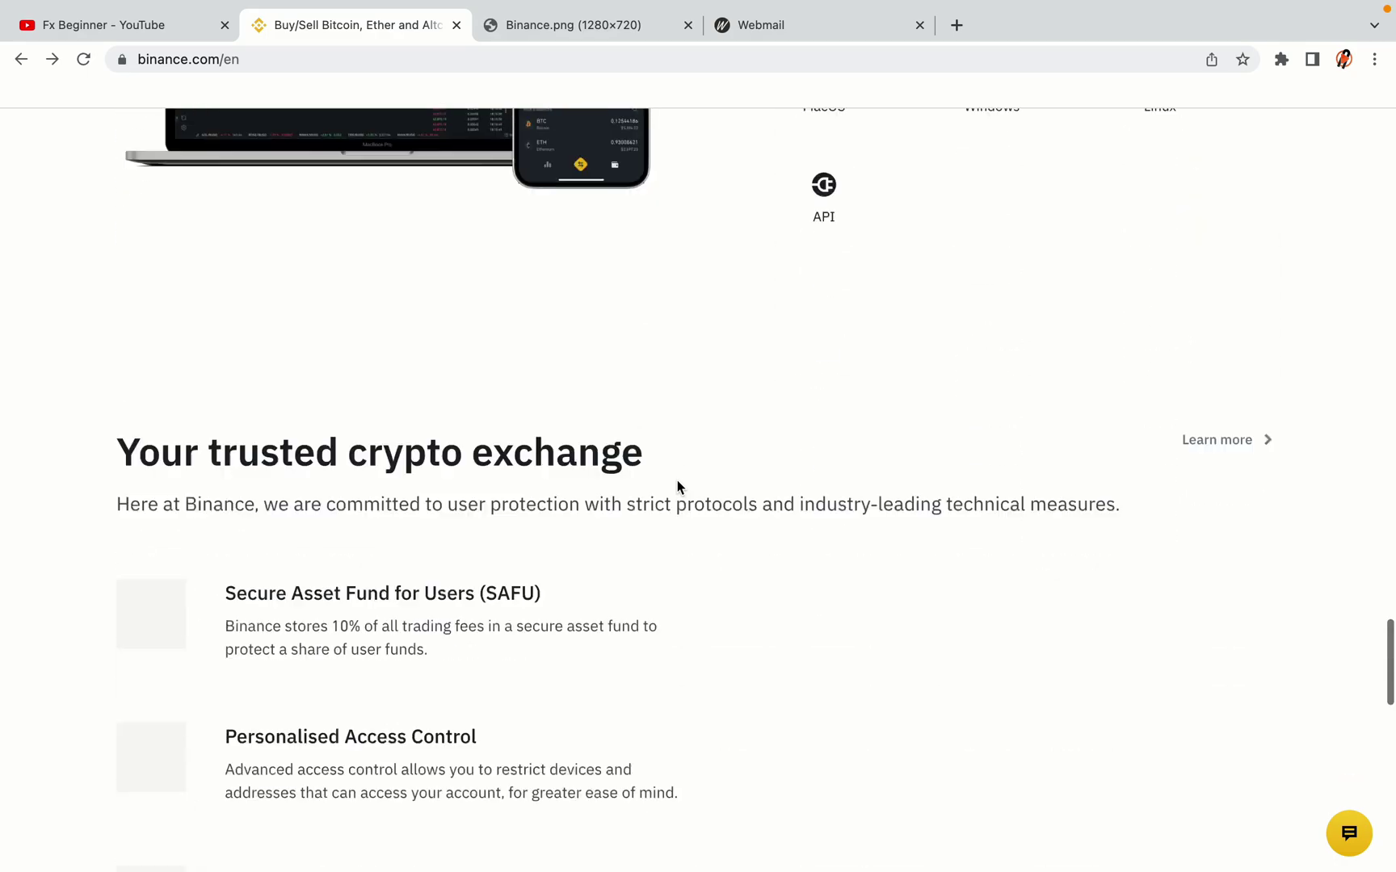
scroll(676, 484, down, 4)
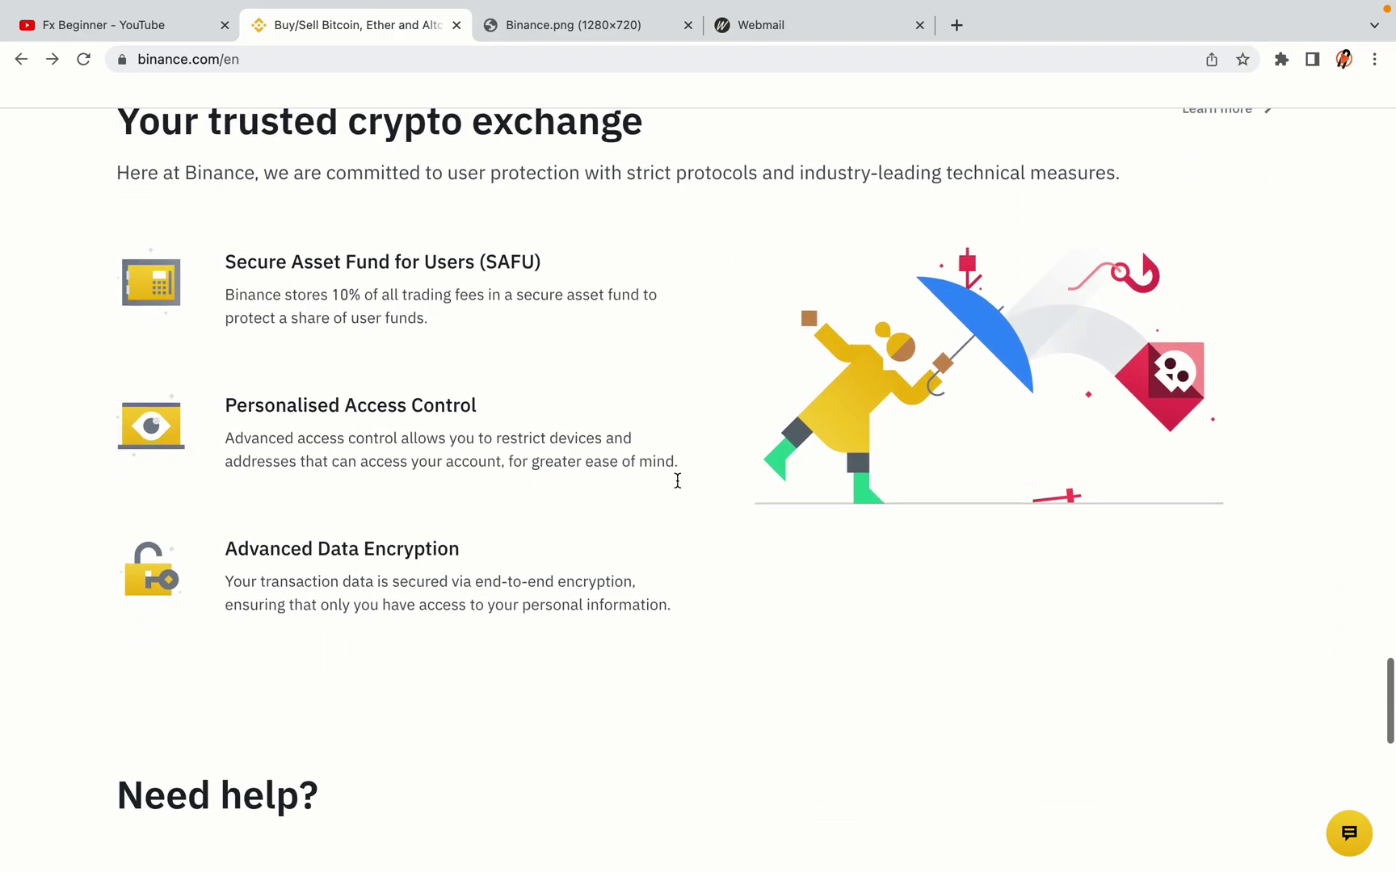
scroll(676, 481, down, 8)
scroll(677, 483, up, 20)
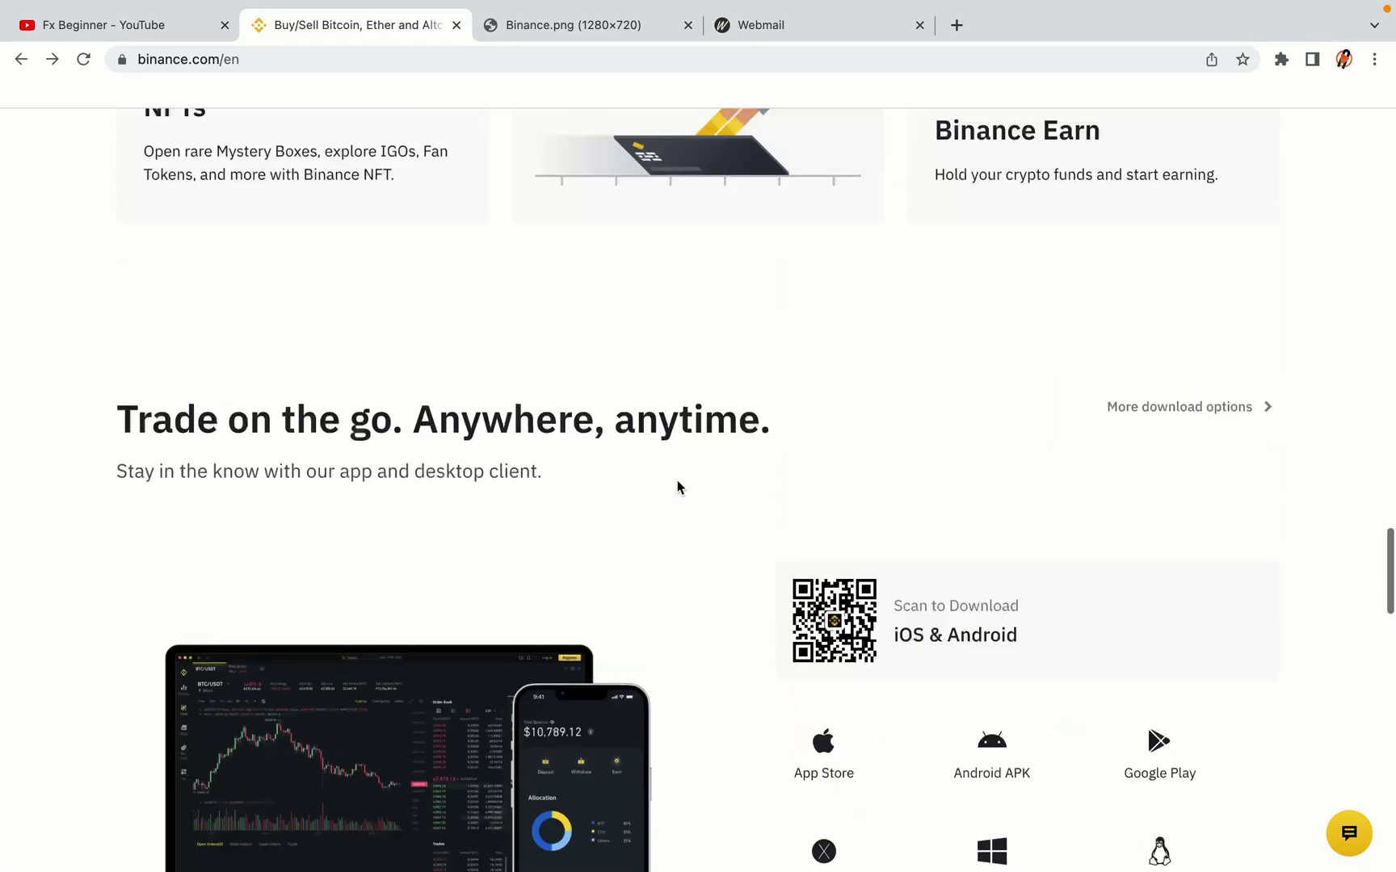
scroll(677, 487, up, 15)
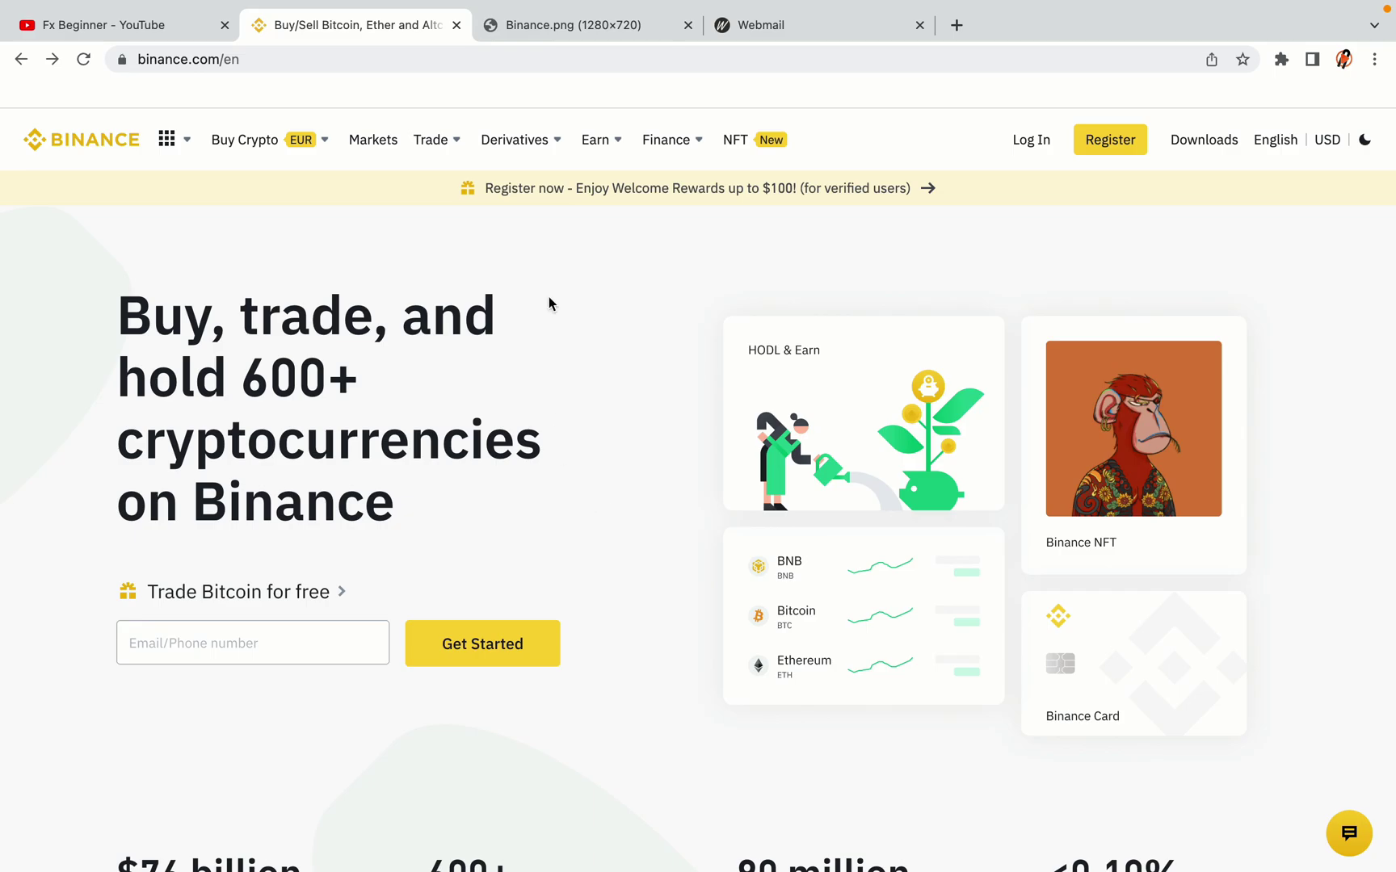
click(584, 22)
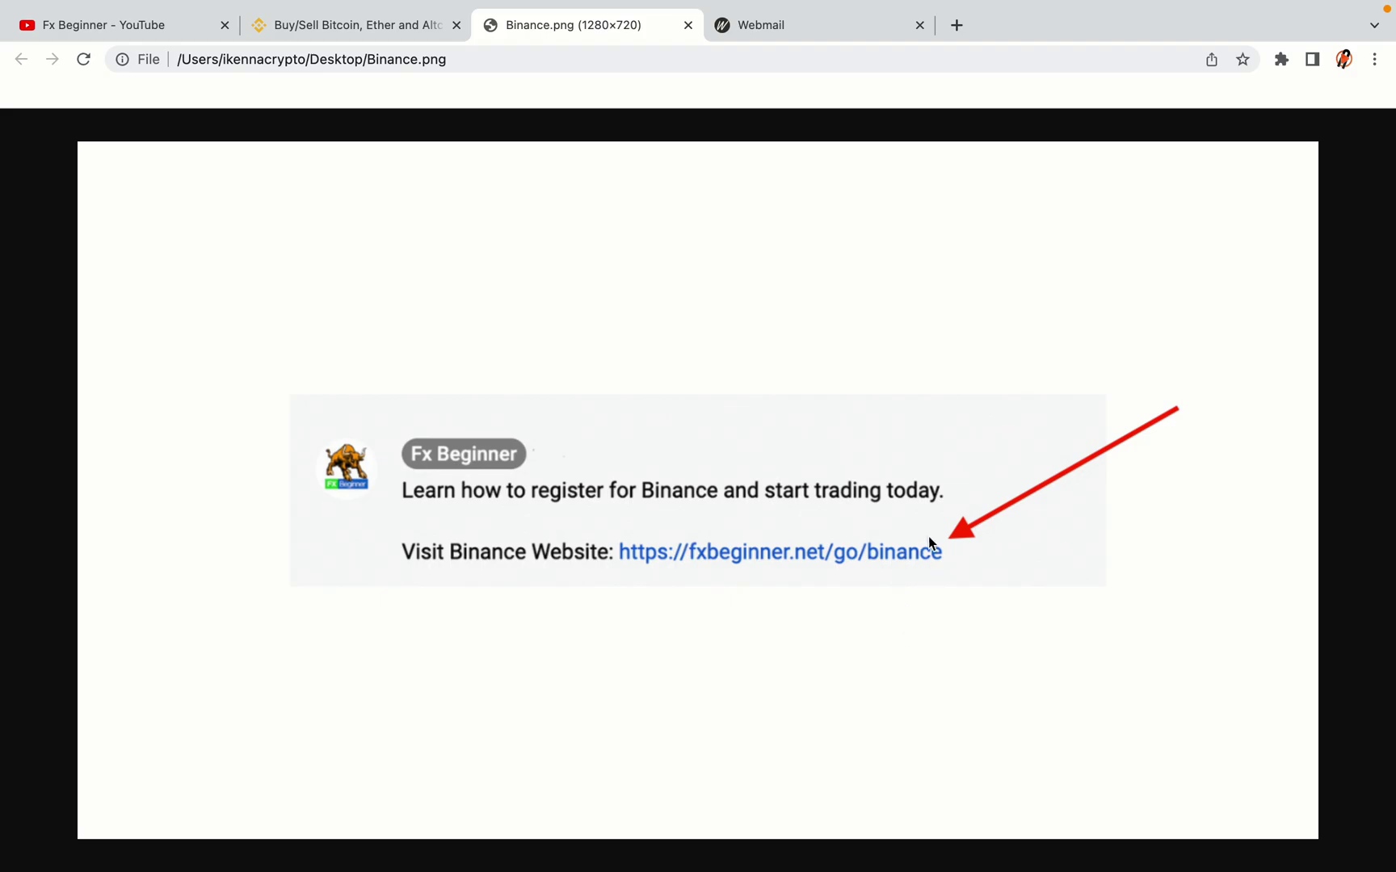
key(ctrl+shift+Tab)
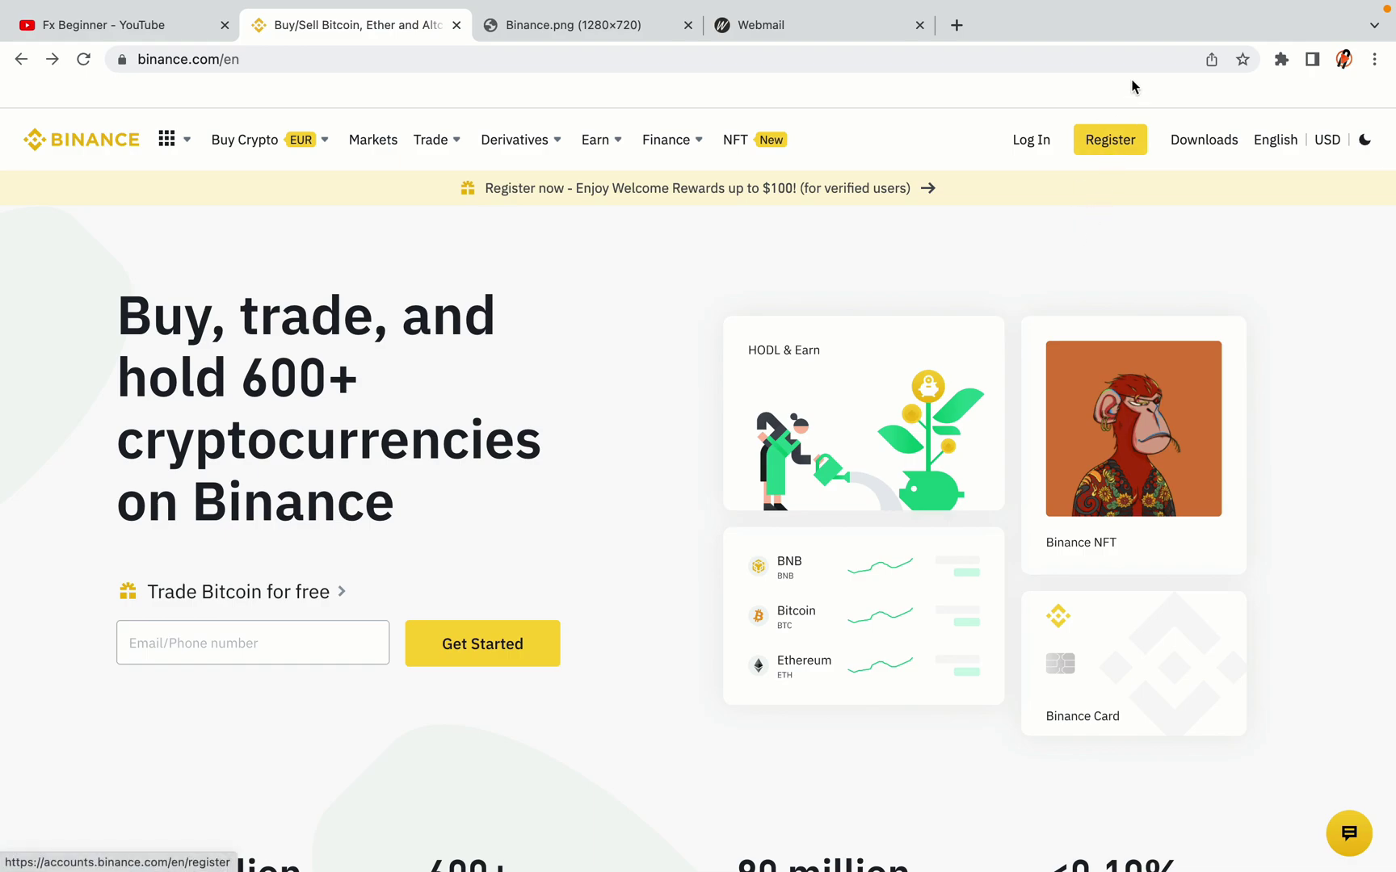
Start a new Binance registration using the phone or email sign-up option
click(1122, 150)
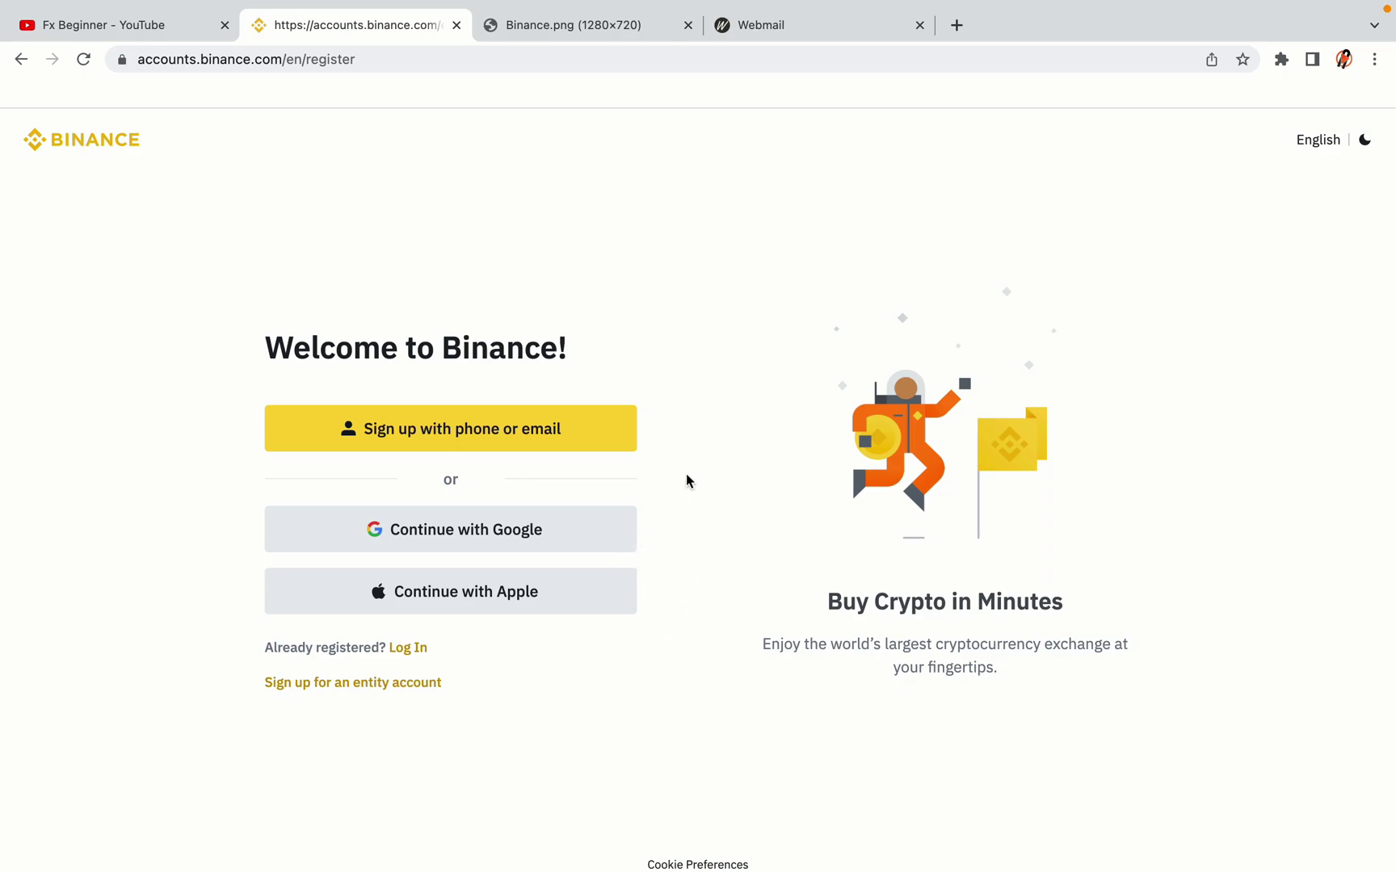
Enter the email address and a password, accept the Terms of Service, and create the personal account
click(577, 446)
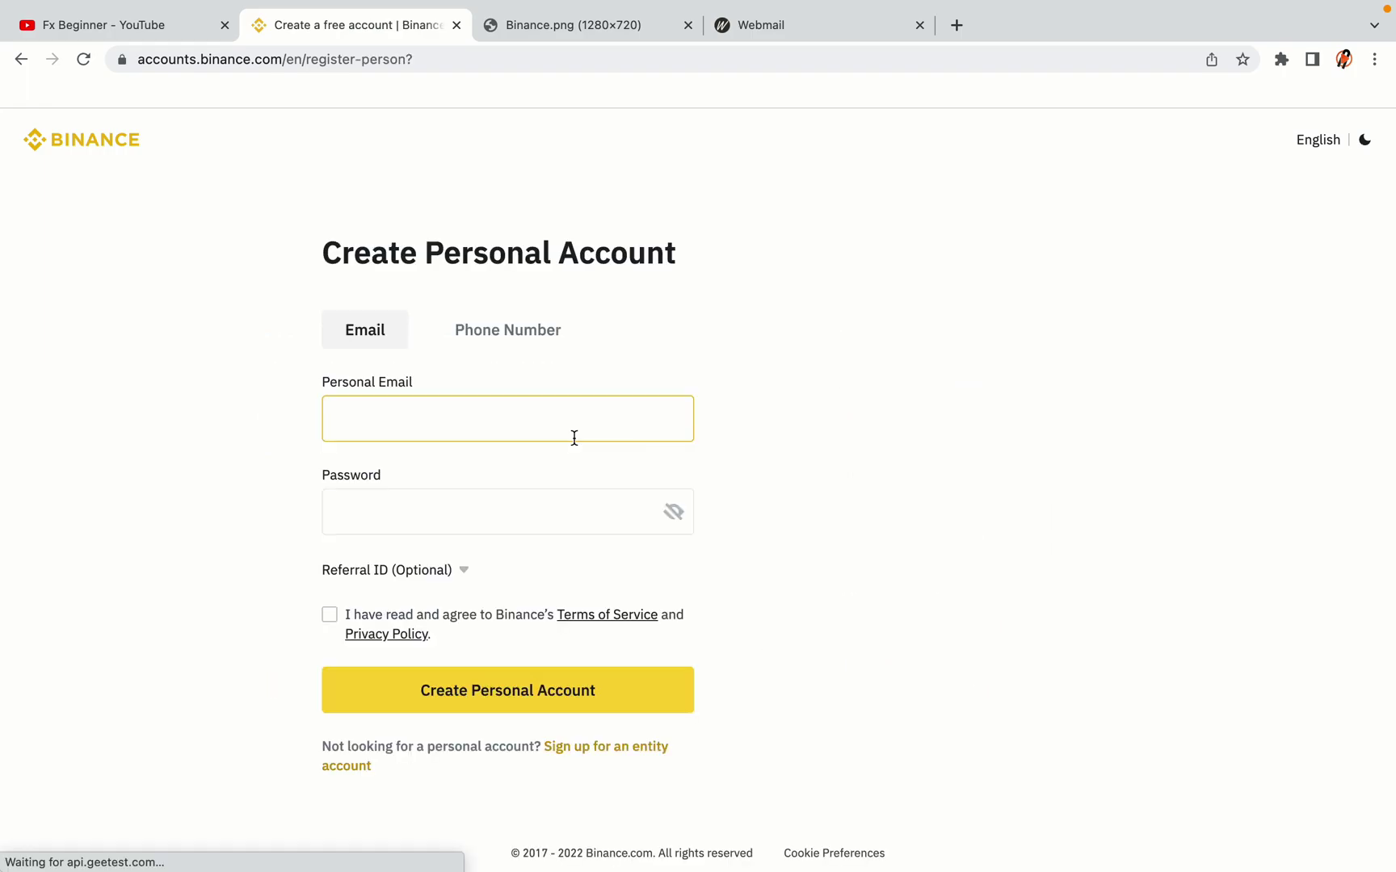
click(856, 494)
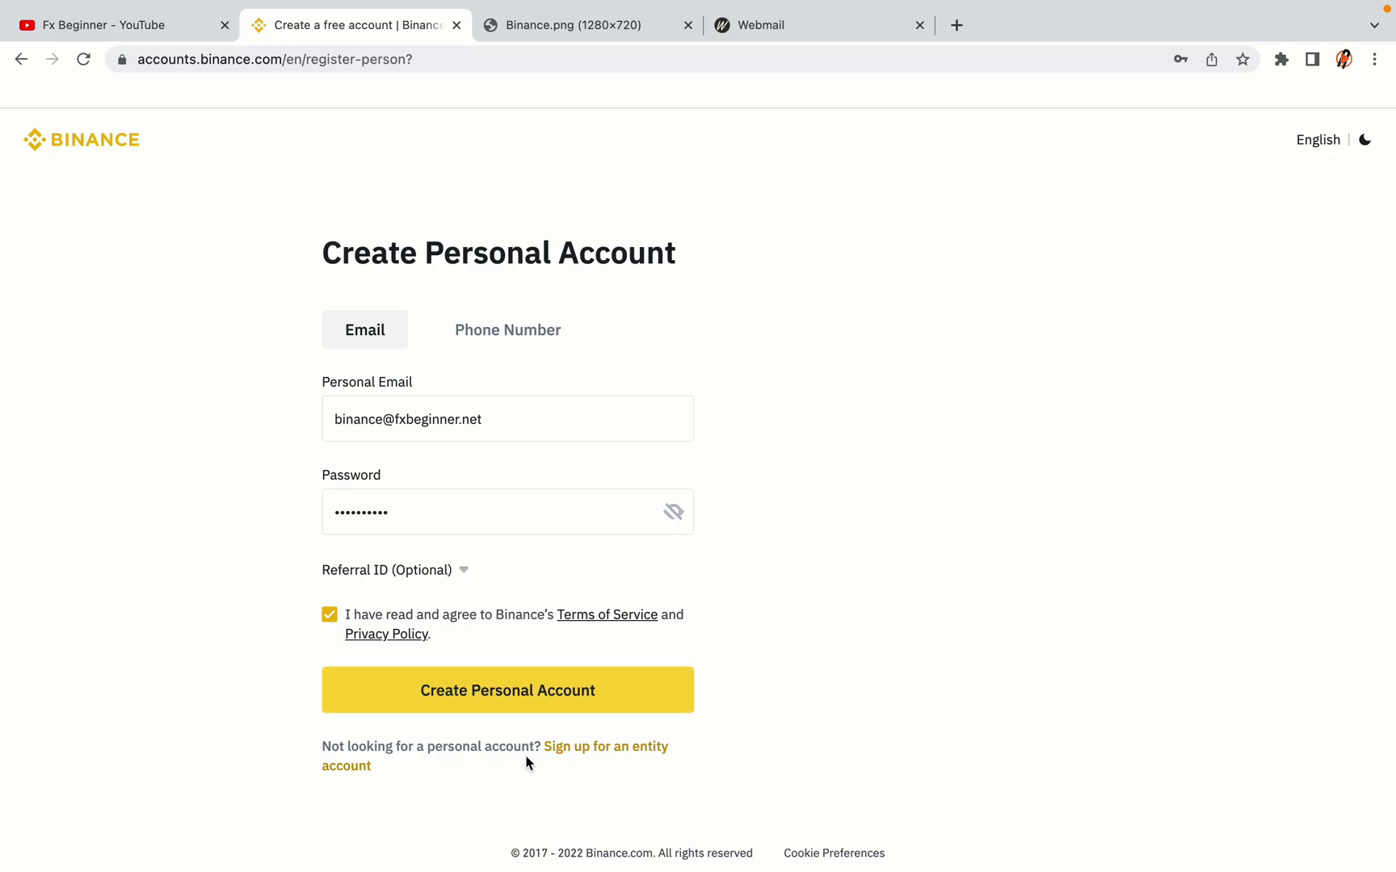
click(532, 700)
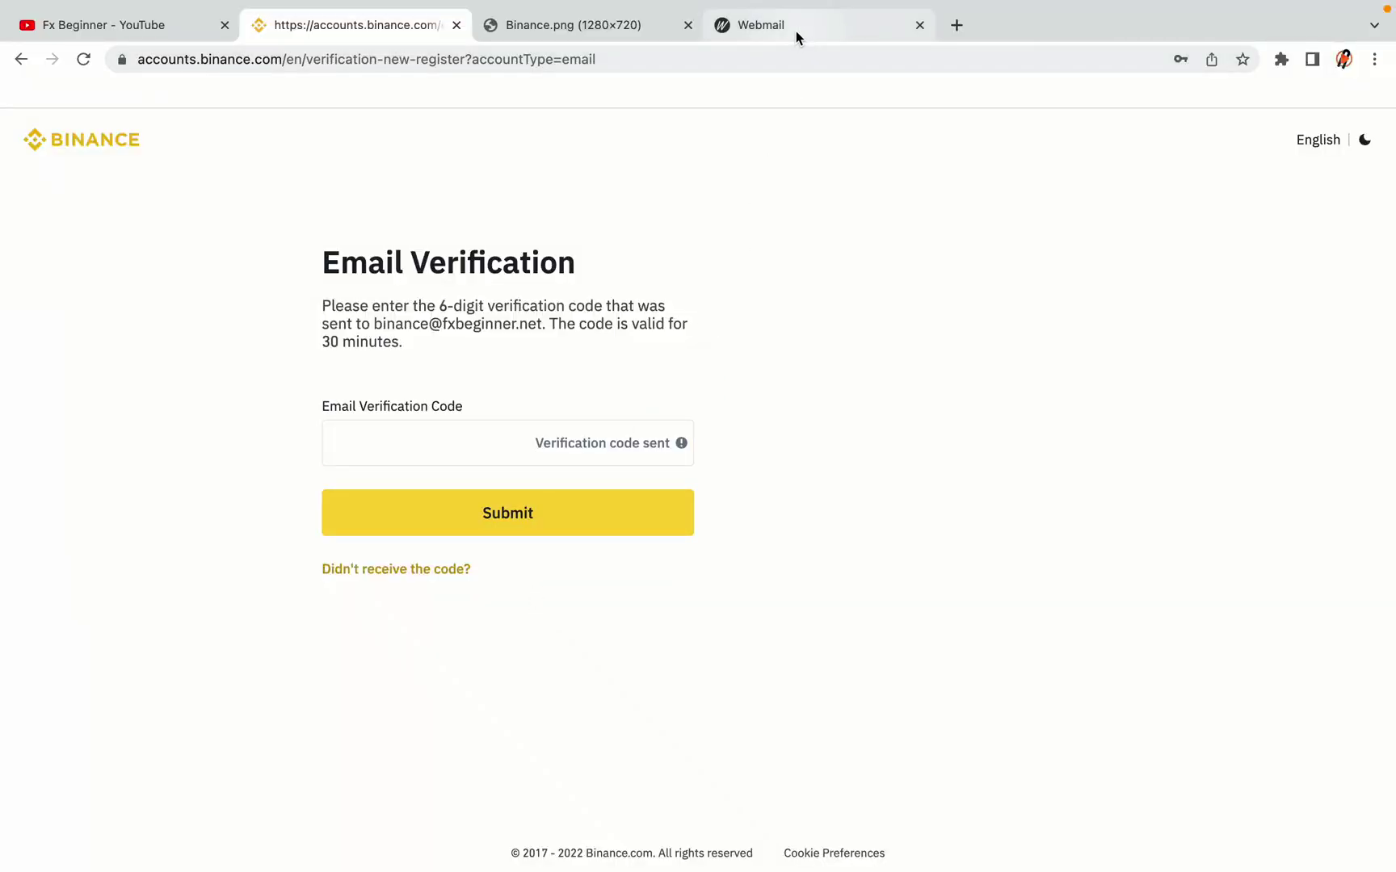
Open the Binance registration confirmation email in the Webmail inbox
drag(796, 25, 565, 25)
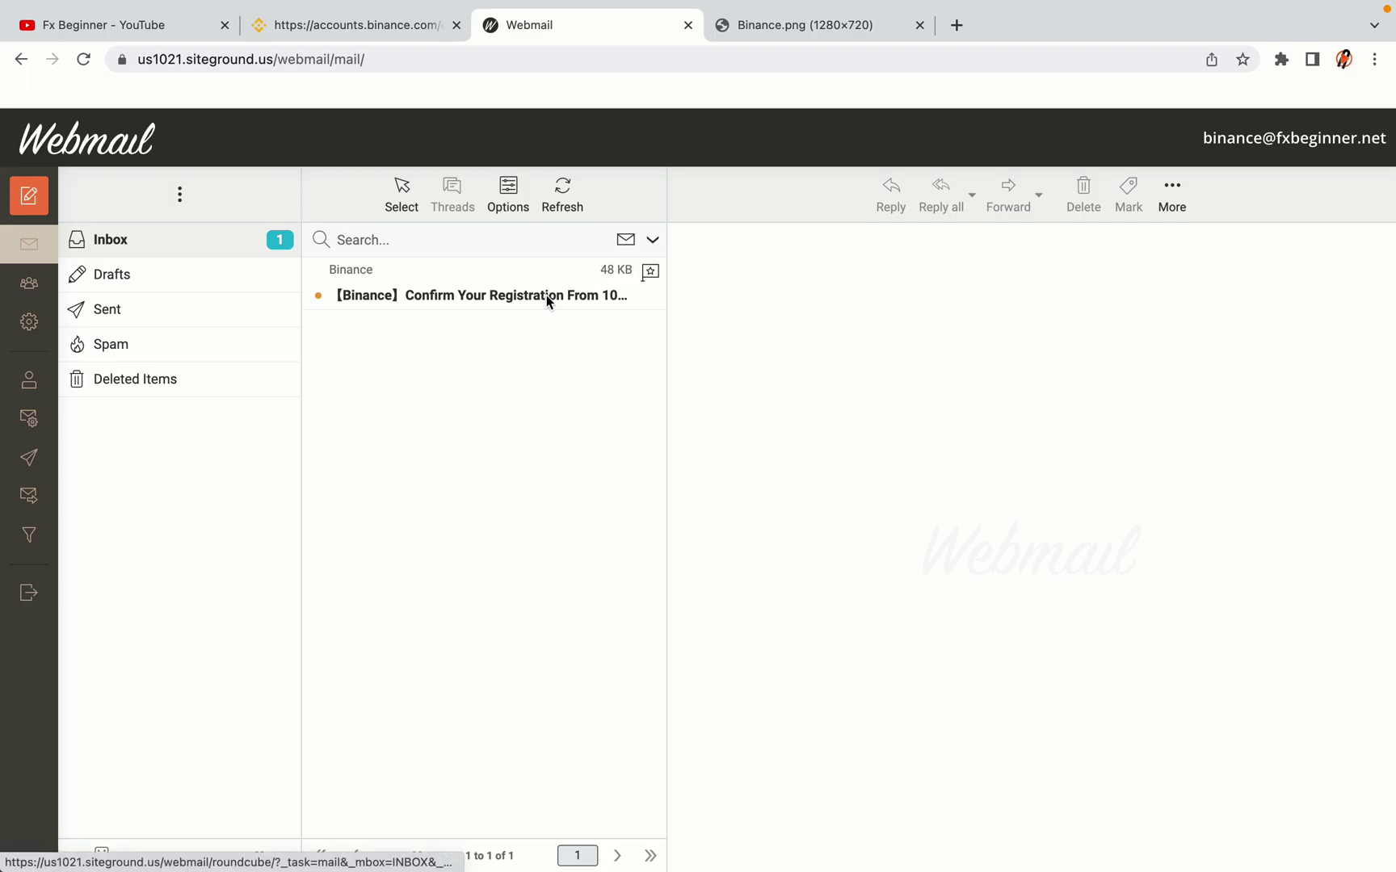
click(482, 294)
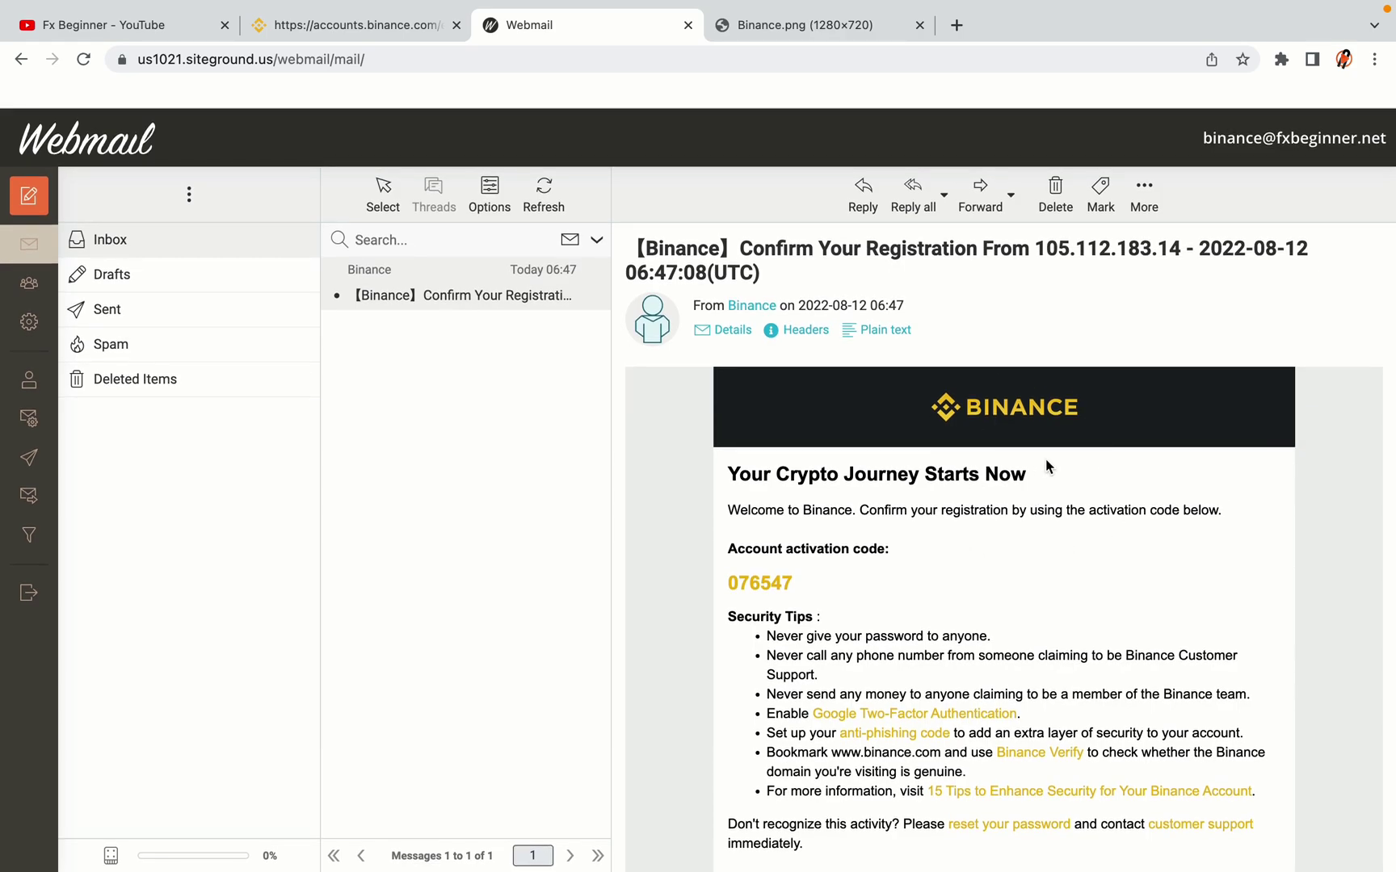
scroll(1047, 467, down, 3)
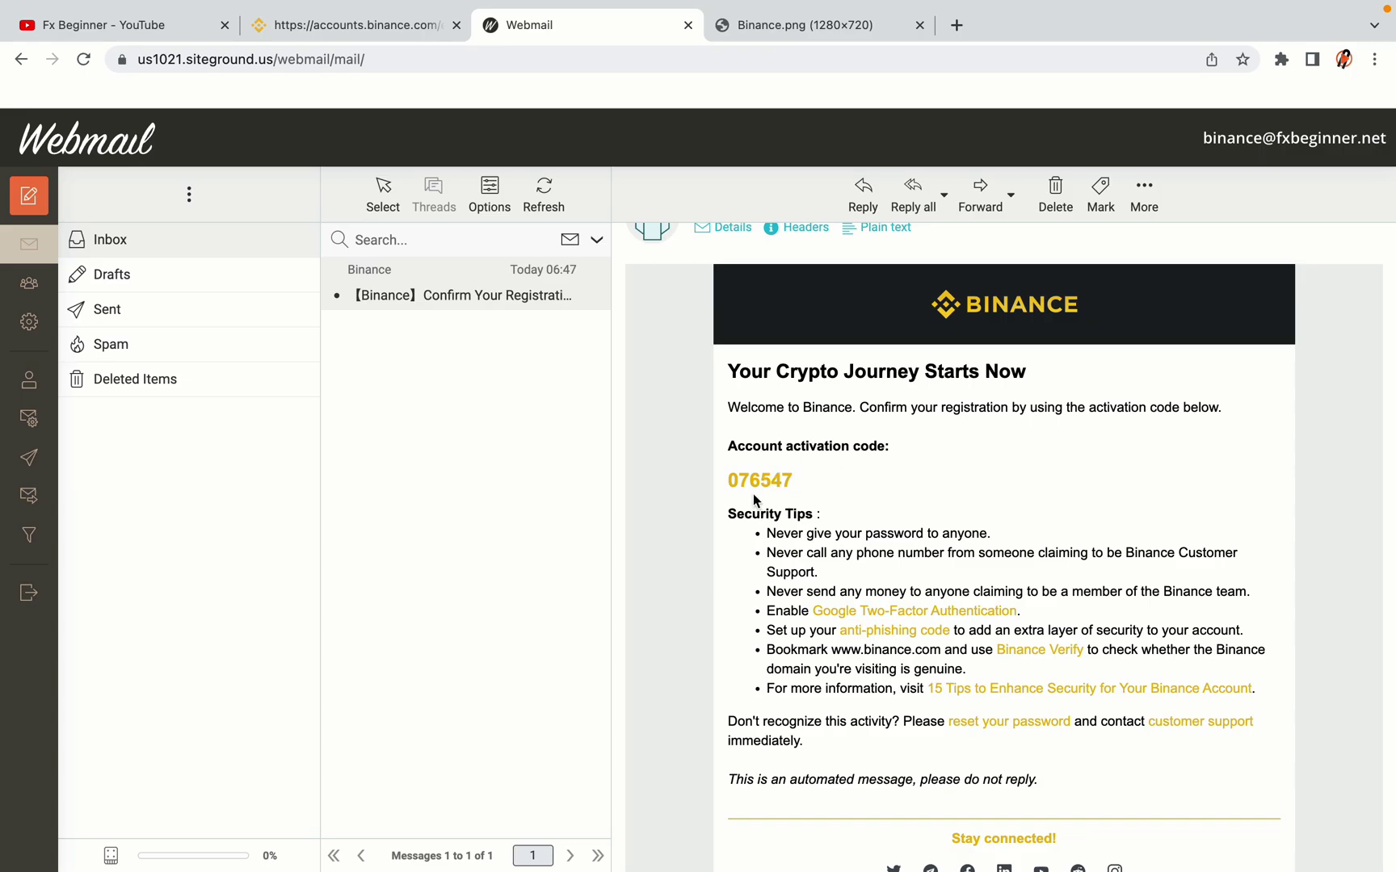
Copy the account activation code and return to the Binance Email Verification page
drag(727, 480, 787, 479)
click(798, 480)
right_click(769, 474)
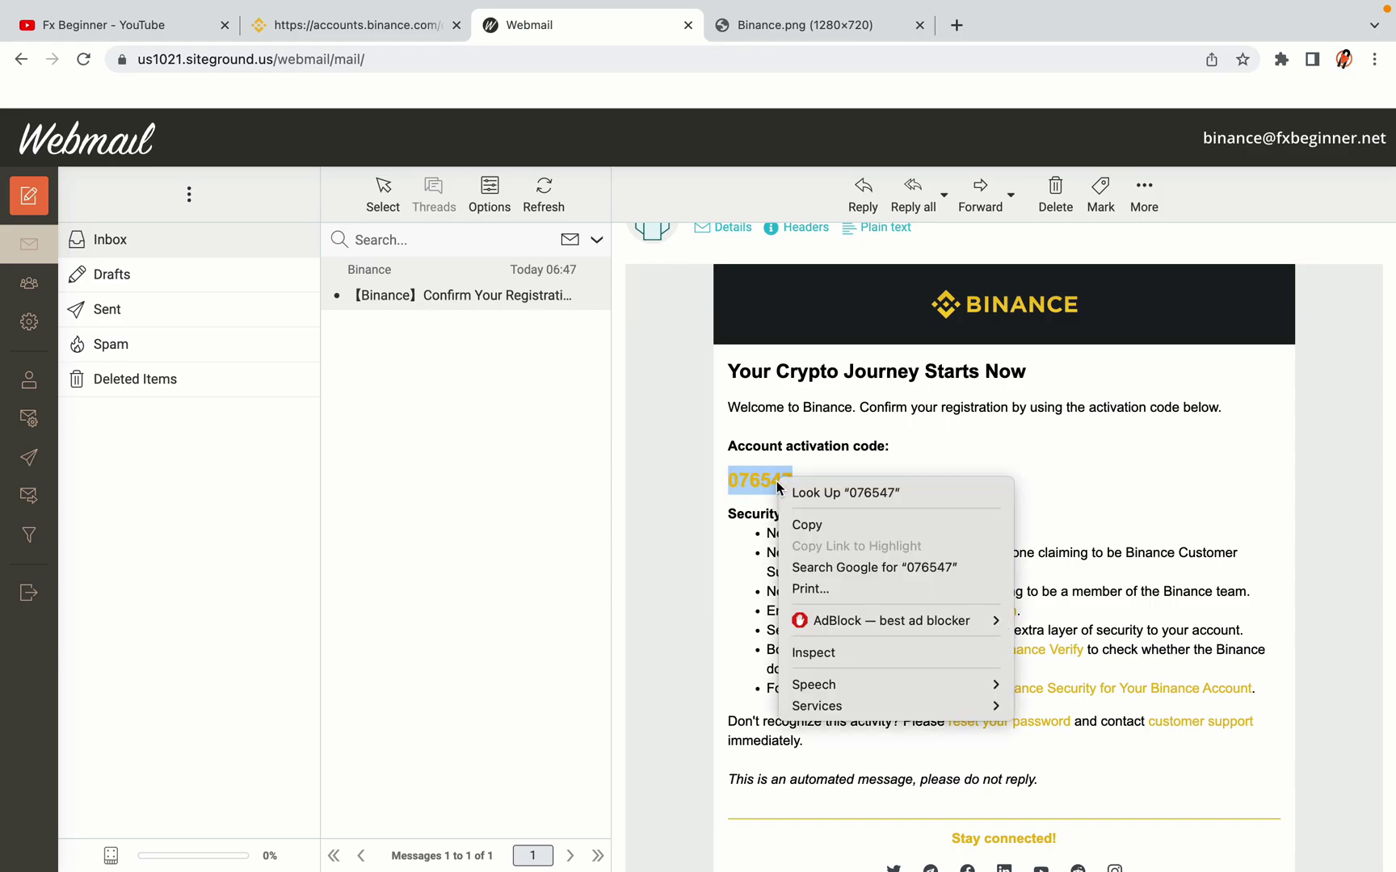
click(797, 520)
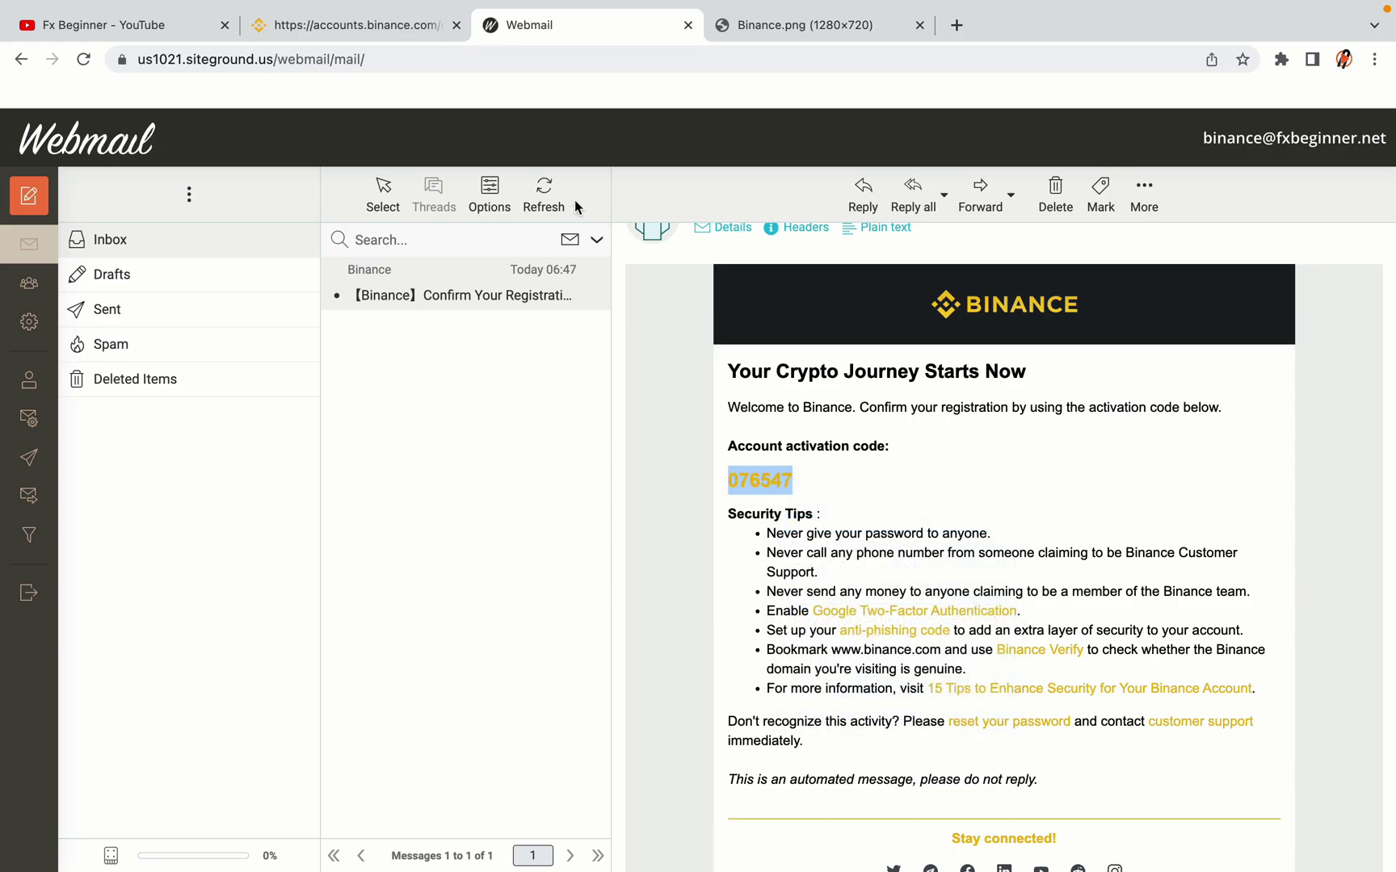
click(363, 25)
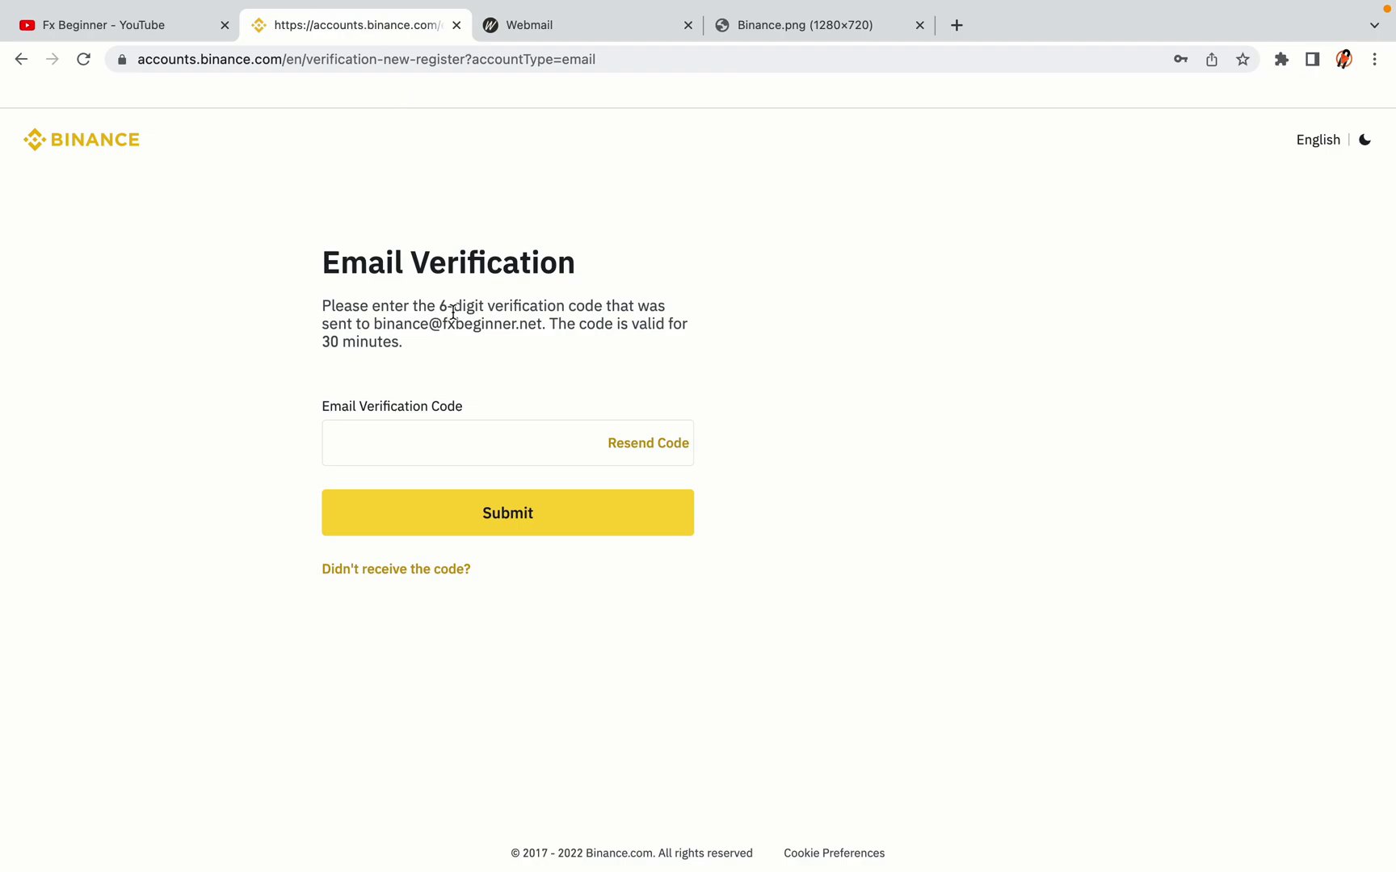
Paste the copied activation code into the Email Verification Code field and submit it
click(367, 442)
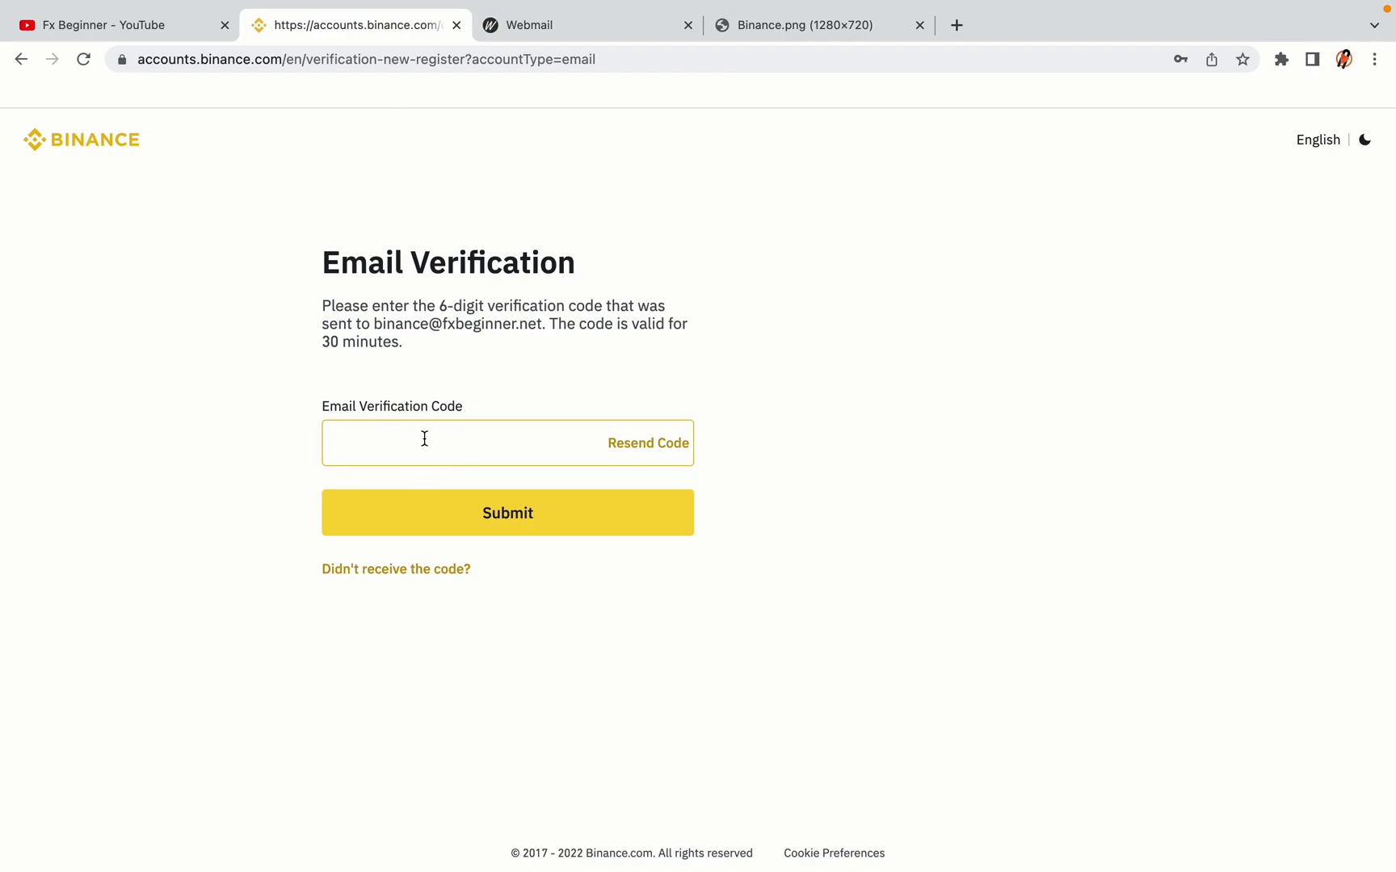
key(ctrl+v)
click(247, 418)
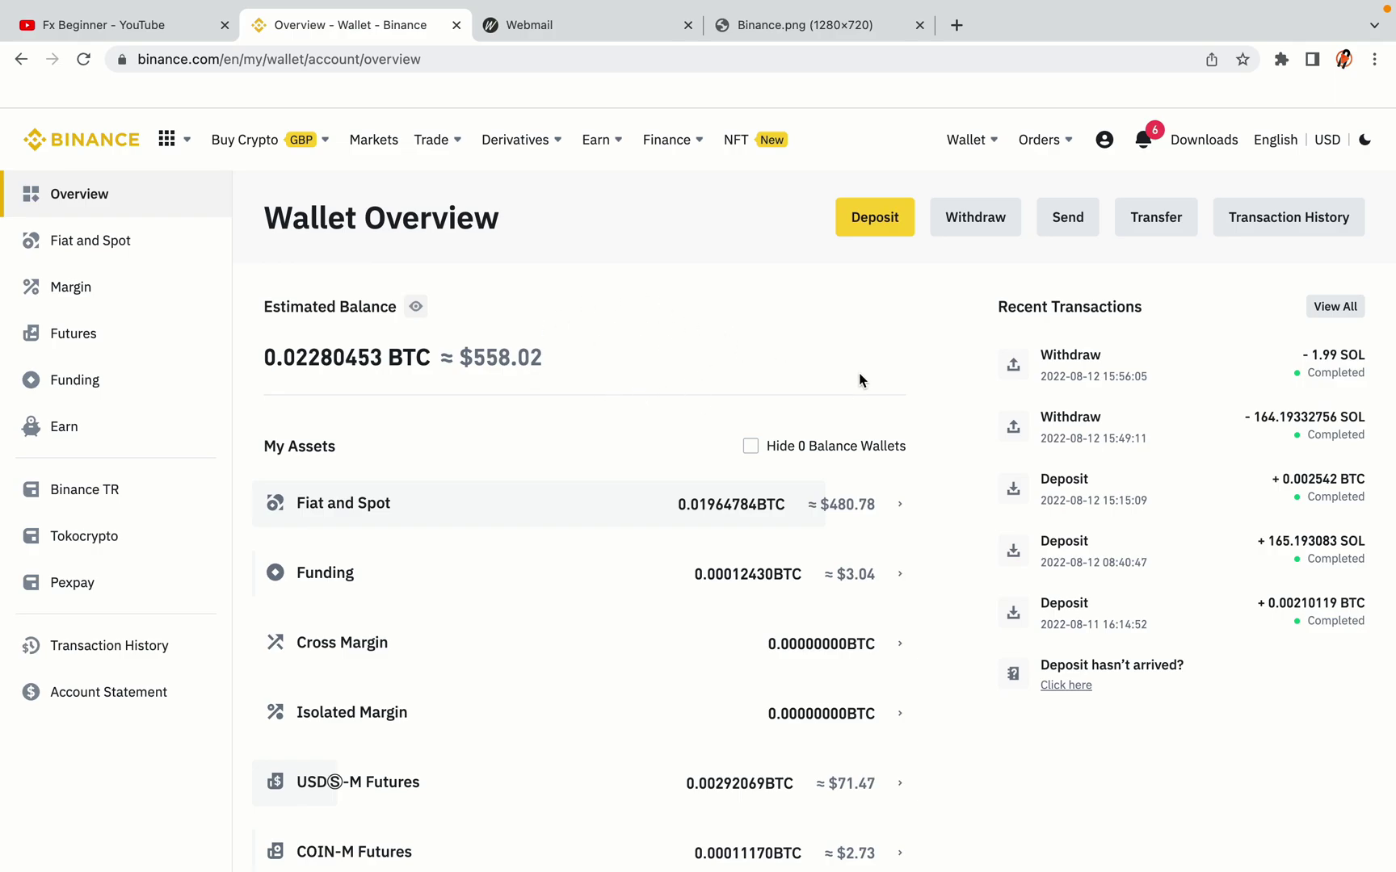
Scroll through the Wallet Overview and look over the Buy Crypto and Trade menus
scroll(858, 373, down, 3)
scroll(860, 378, down, 3)
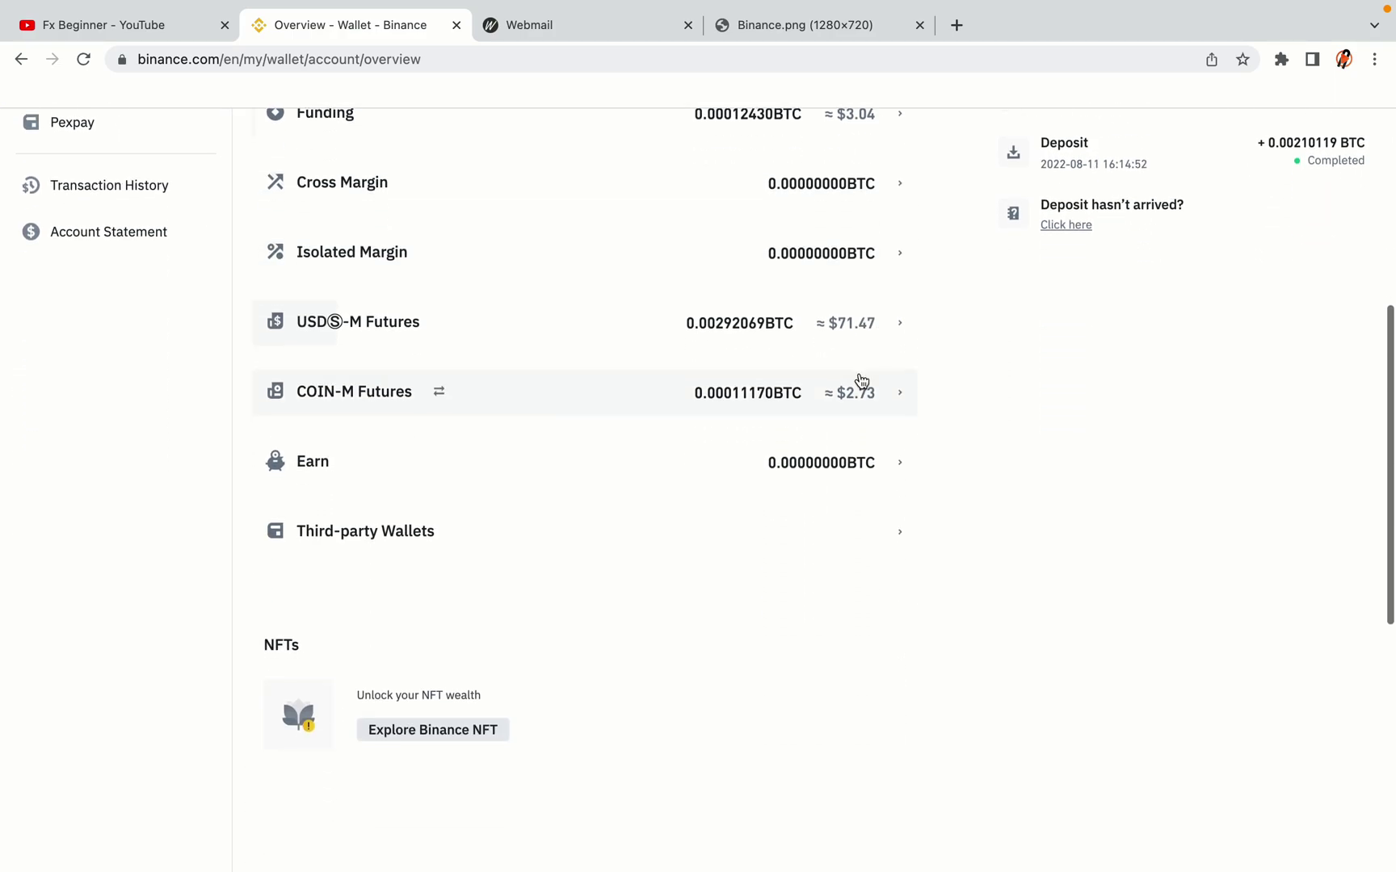
scroll(860, 378, up, 5)
scroll(859, 380, up, 1)
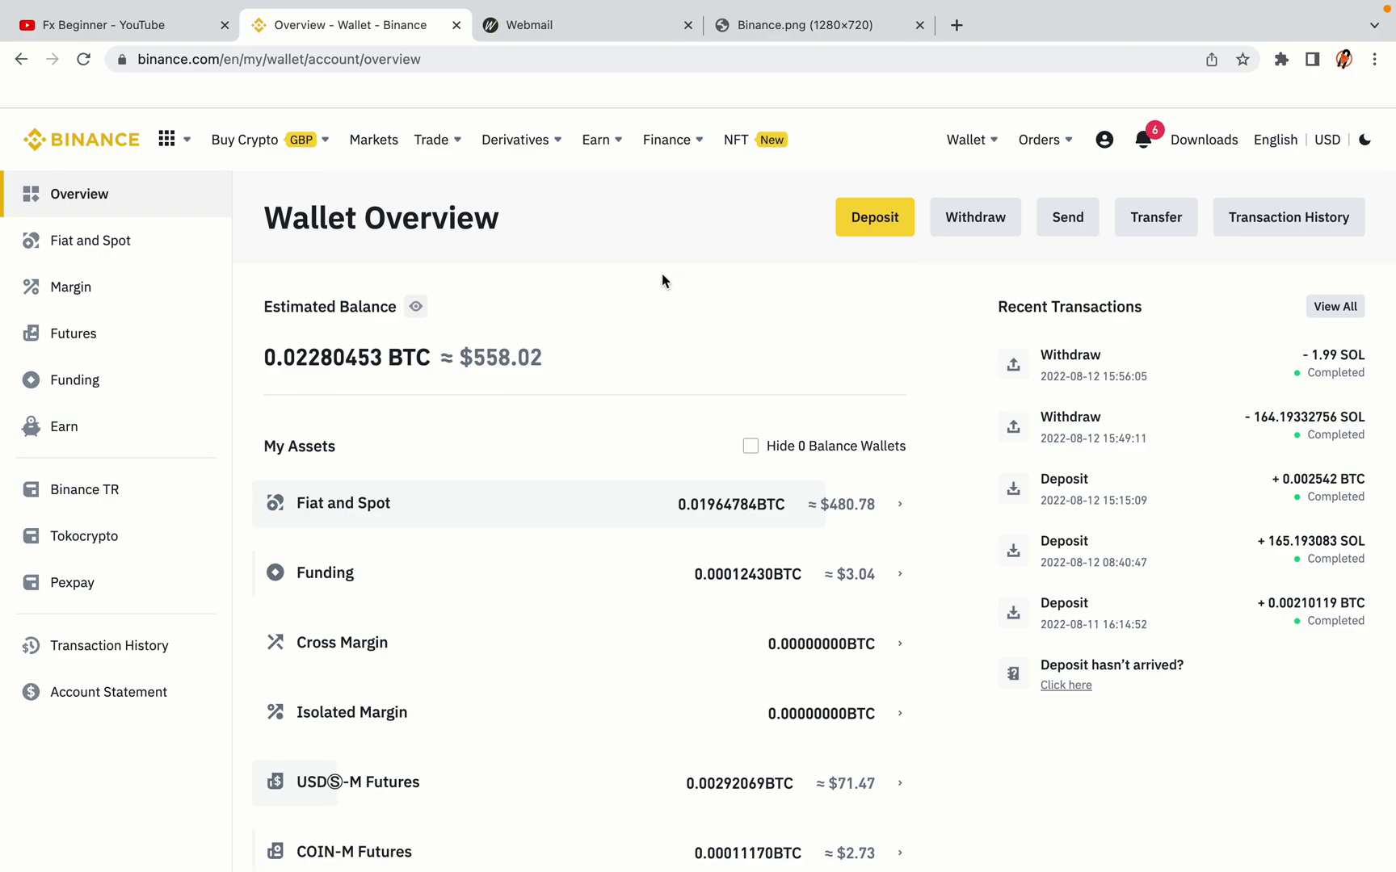
mouse_move(328, 162)
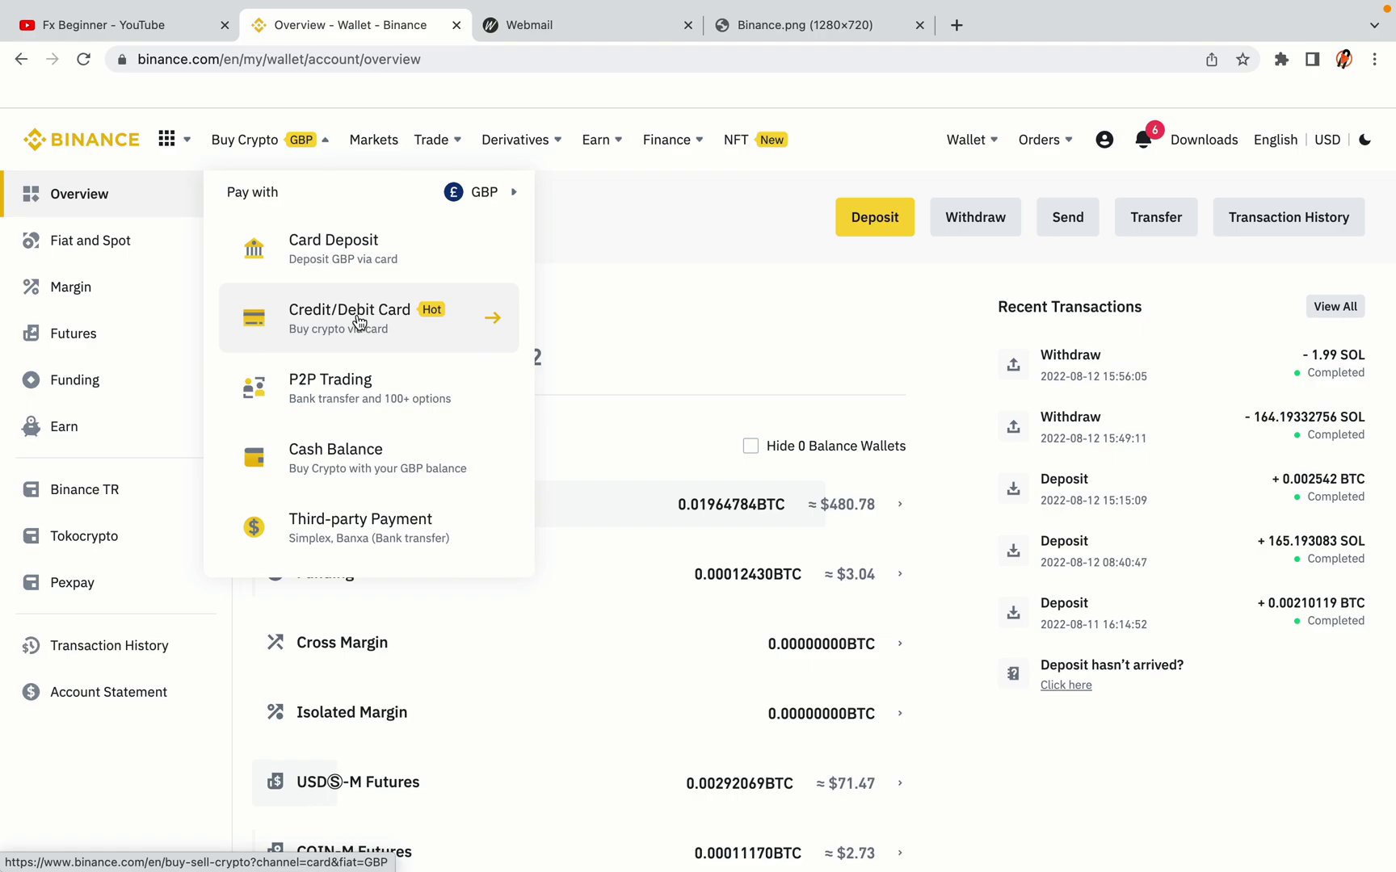
mouse_move(430, 143)
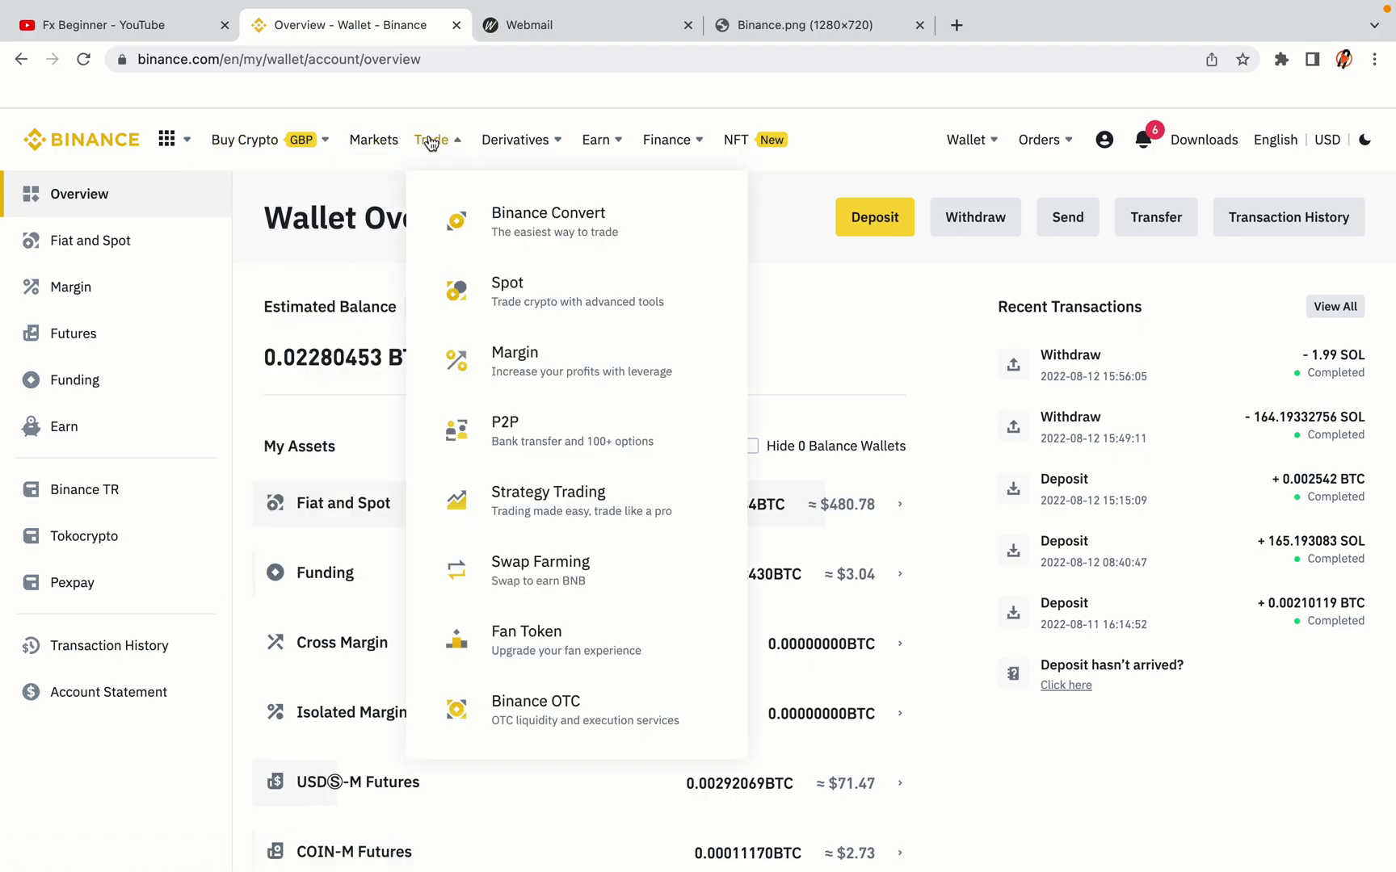